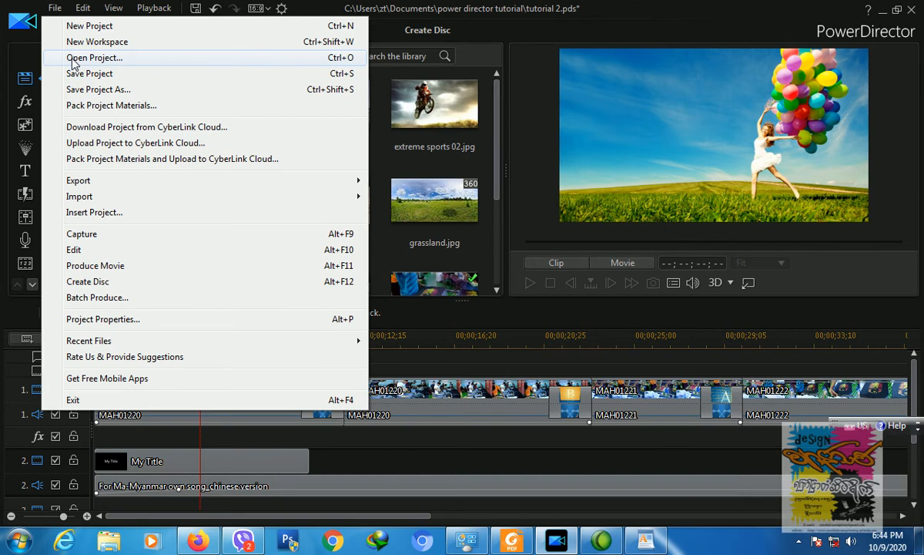
Step: Open tutorial 1.pds, discarding unsaved changes and declining to merge its media library
click(73, 59)
click(505, 301)
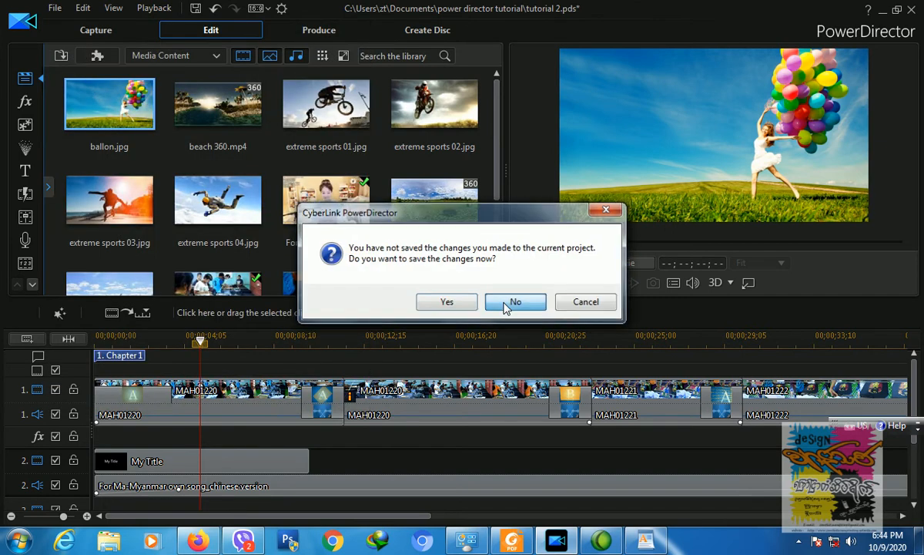
click(168, 171)
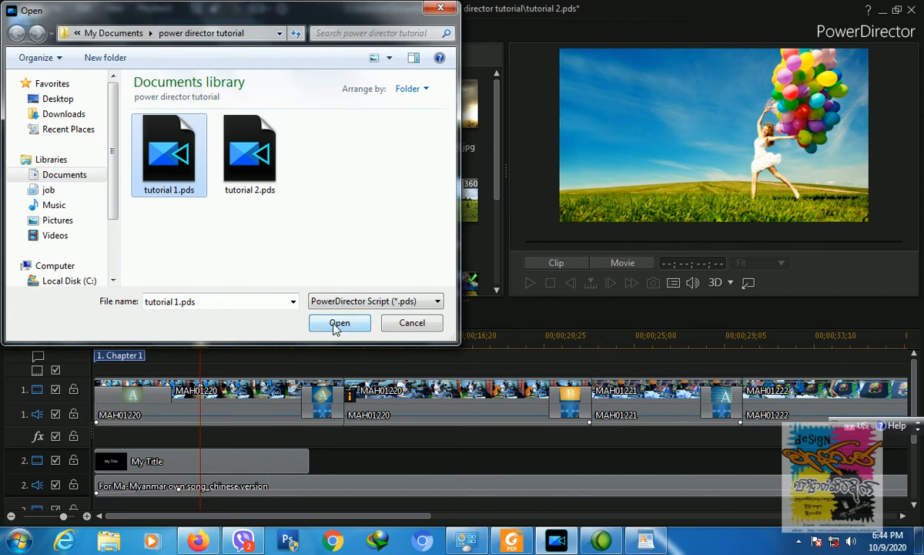
click(336, 323)
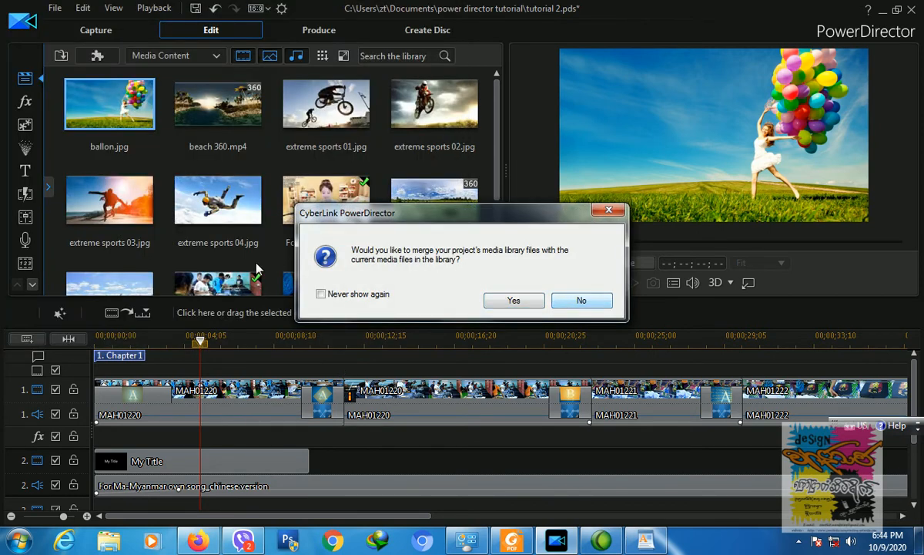
click(578, 301)
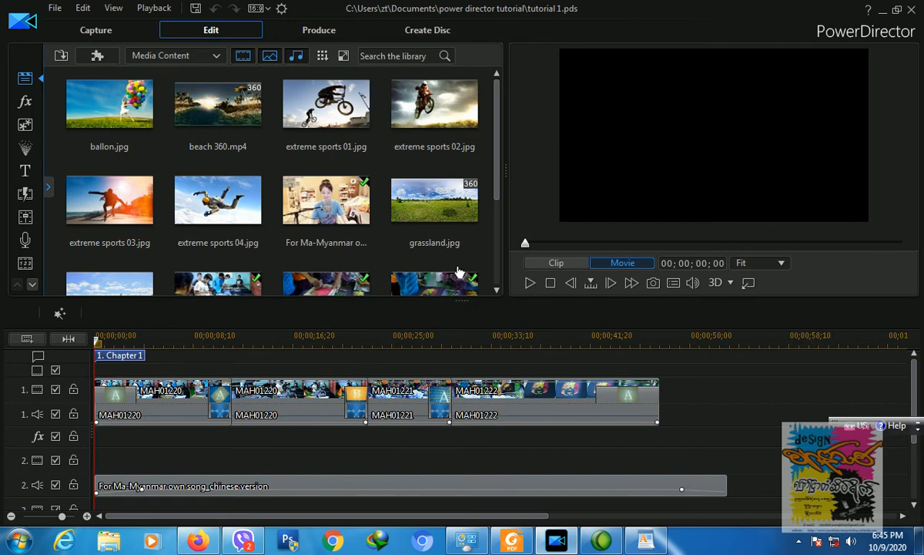
Step: Save the project under the name tutorial 2.pds, overwriting the existing file
click(55, 9)
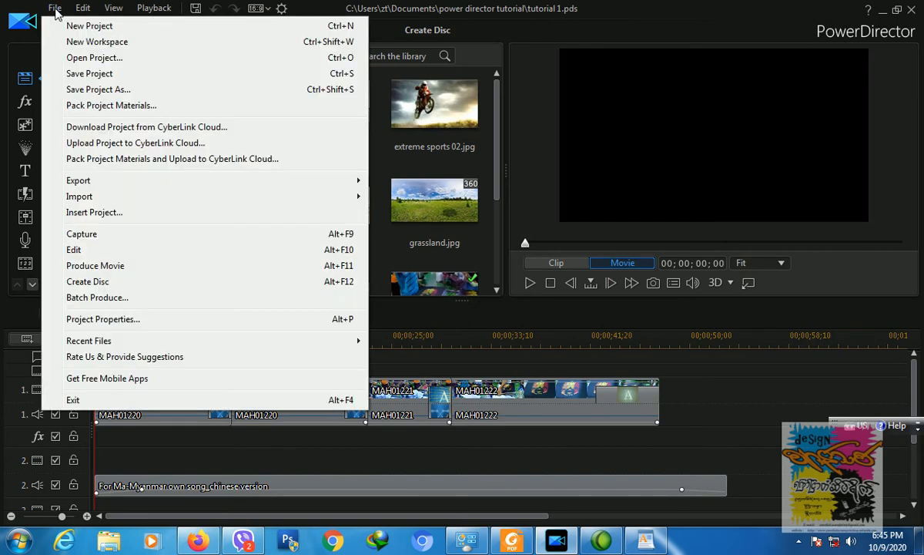
click(98, 90)
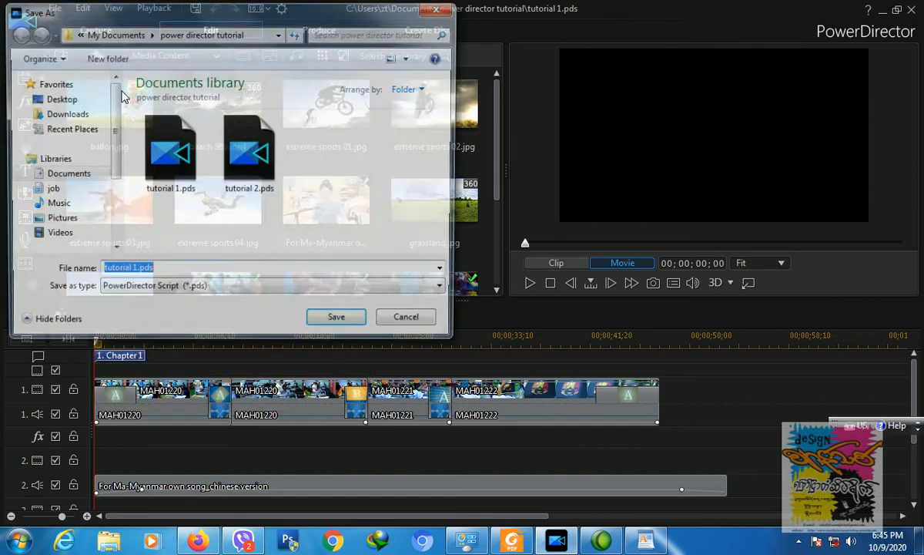
click(243, 166)
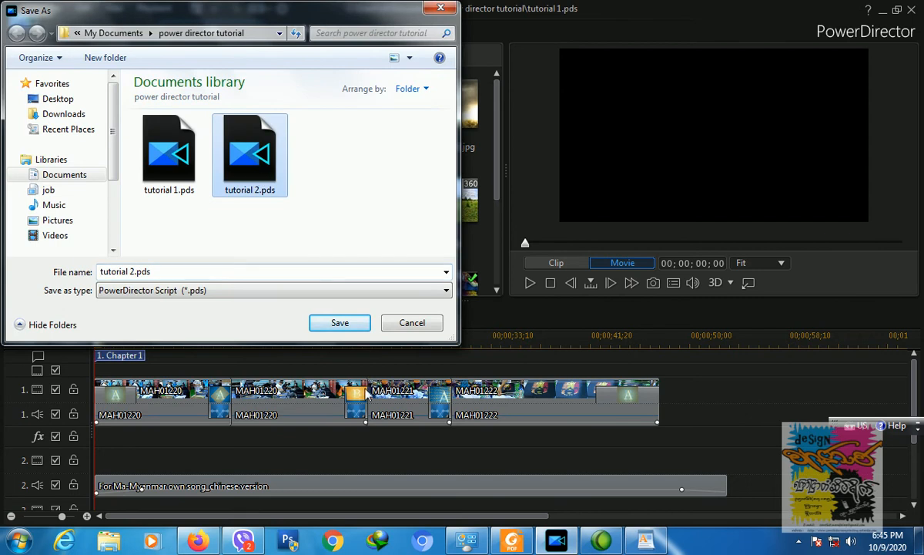
click(342, 323)
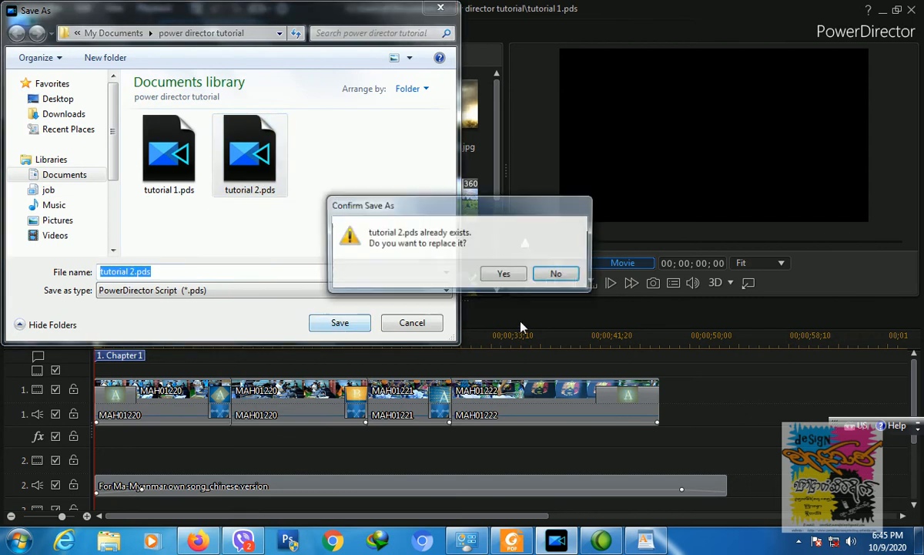
key(Return)
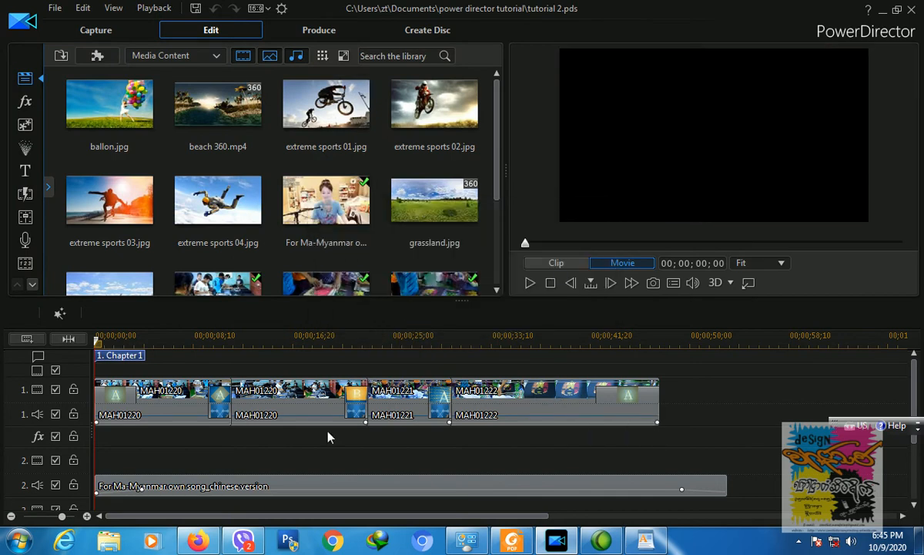
Step: Set the playhead around 14–15 seconds and select the second MAH01220 clip
click(279, 340)
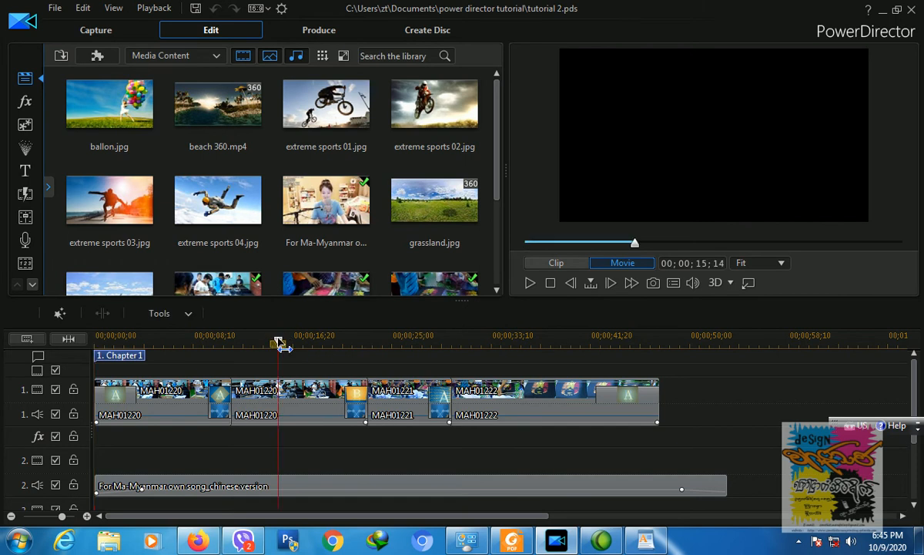
click(308, 391)
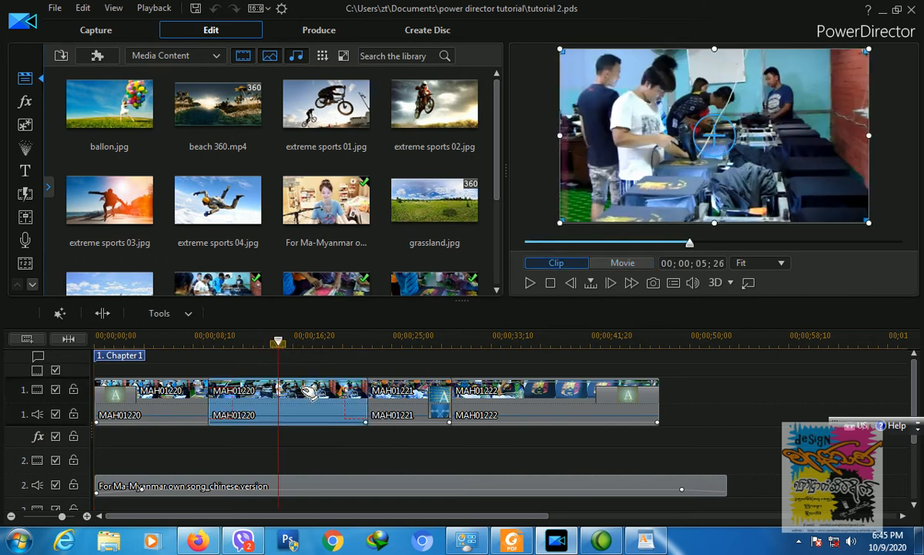
click(269, 341)
click(292, 394)
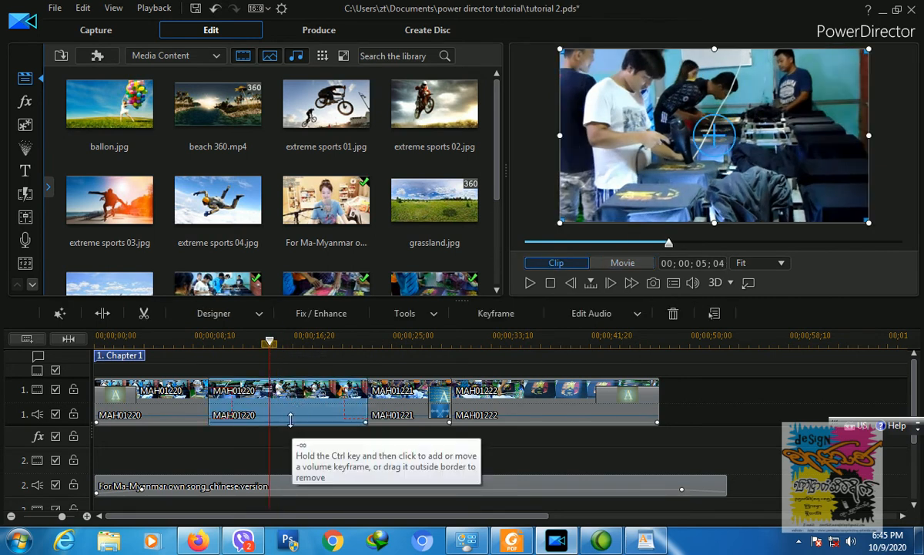
Step: Place Black and White on the effects track, trimmed to about 3;24 starting near 00;00;15;07
click(25, 102)
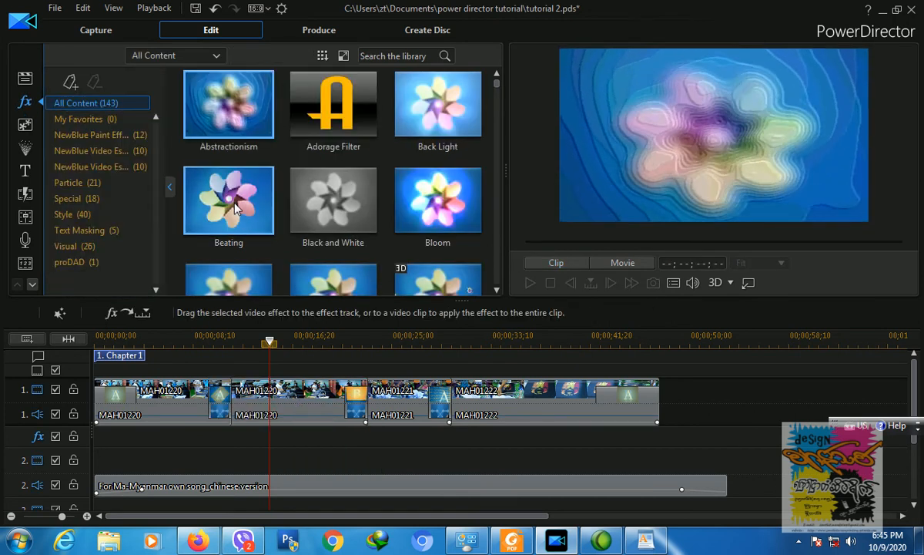
drag(337, 220, 270, 440)
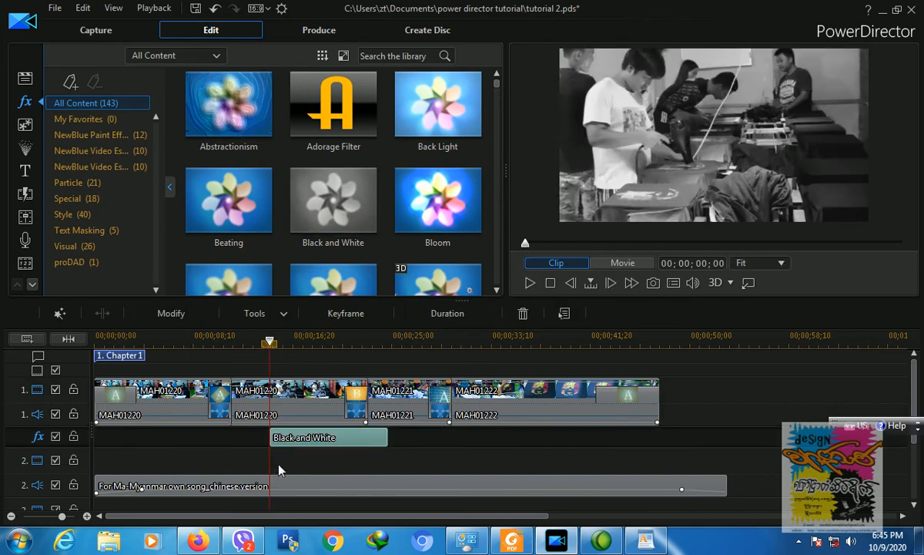
drag(355, 437, 320, 443)
drag(260, 440, 334, 438)
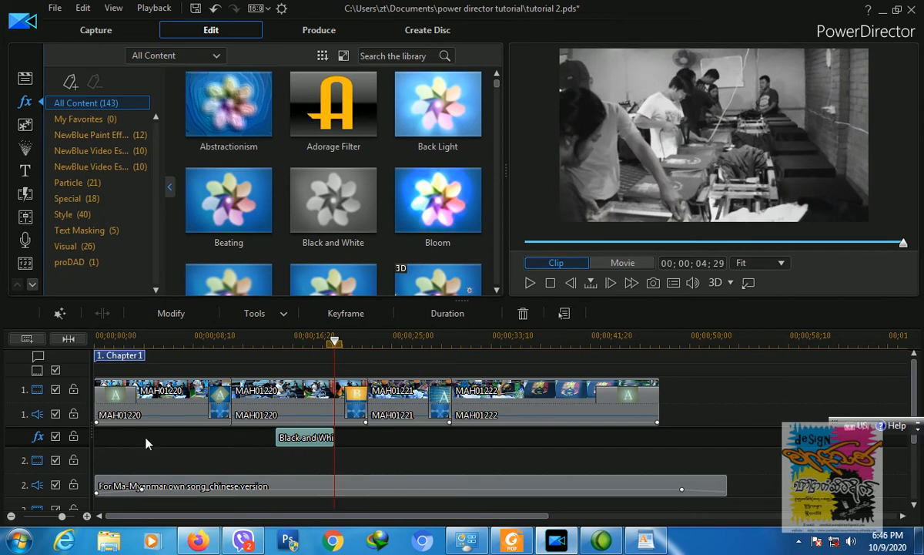
Step: Replace the Black and White effect on the effects track, trimmed to 00;00;04;24
key(Delete)
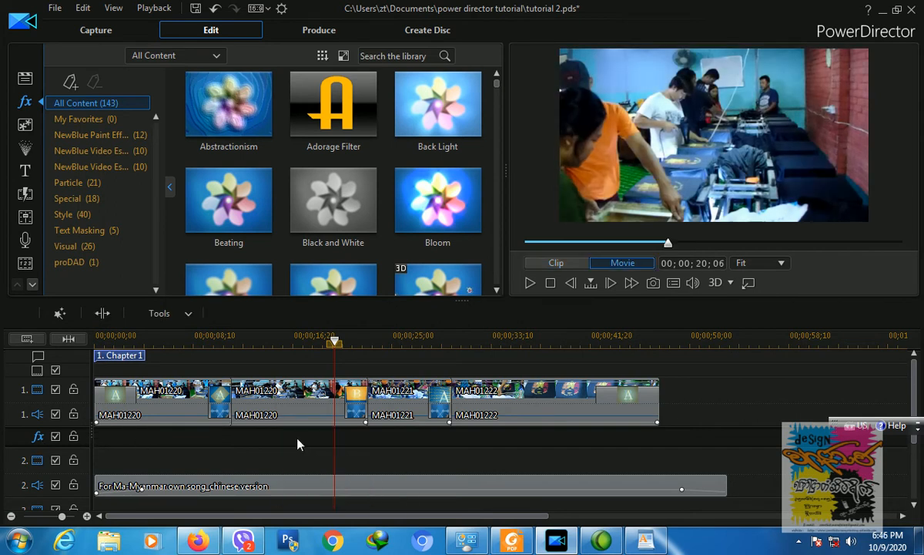
drag(332, 201, 304, 397)
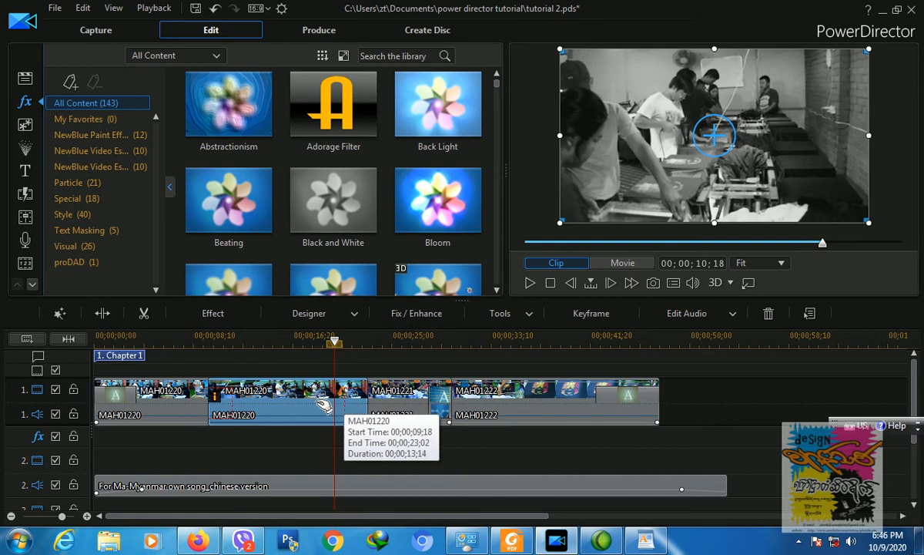
key(ctrl+z)
drag(349, 189, 270, 439)
drag(383, 440, 332, 441)
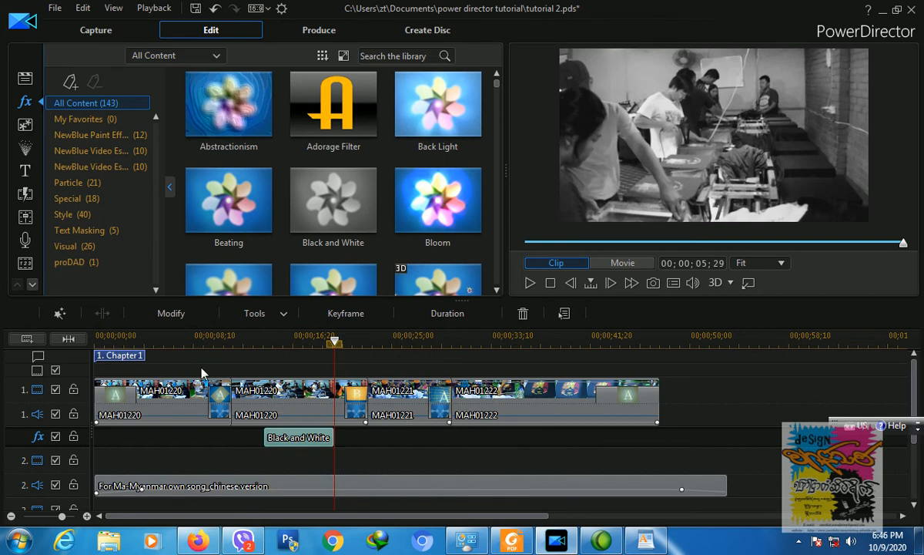
Step: Play the movie from about 9 seconds to check the grayscale effect, then stop
click(206, 336)
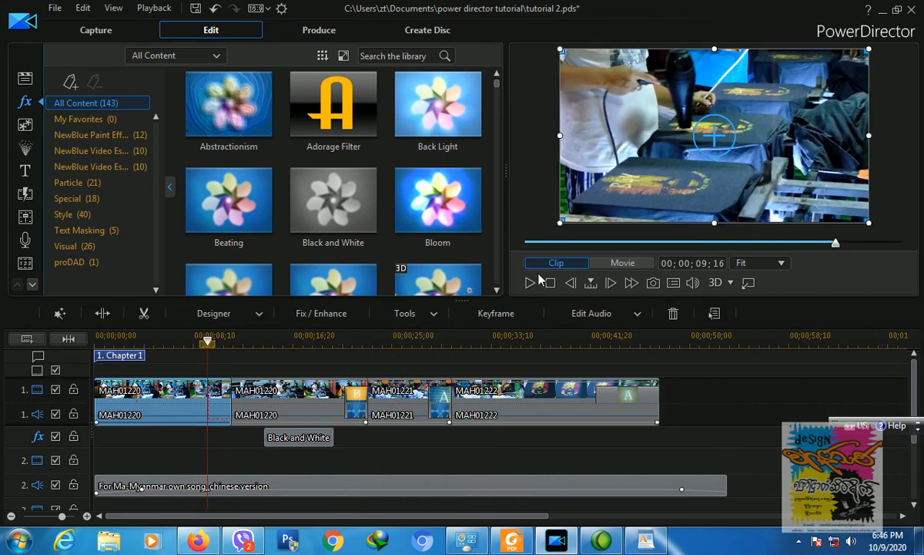
click(531, 283)
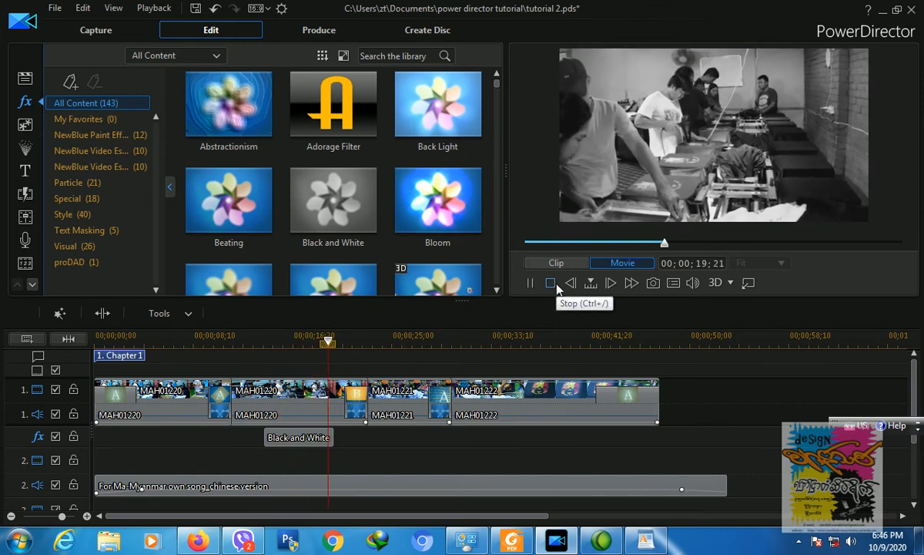
click(551, 283)
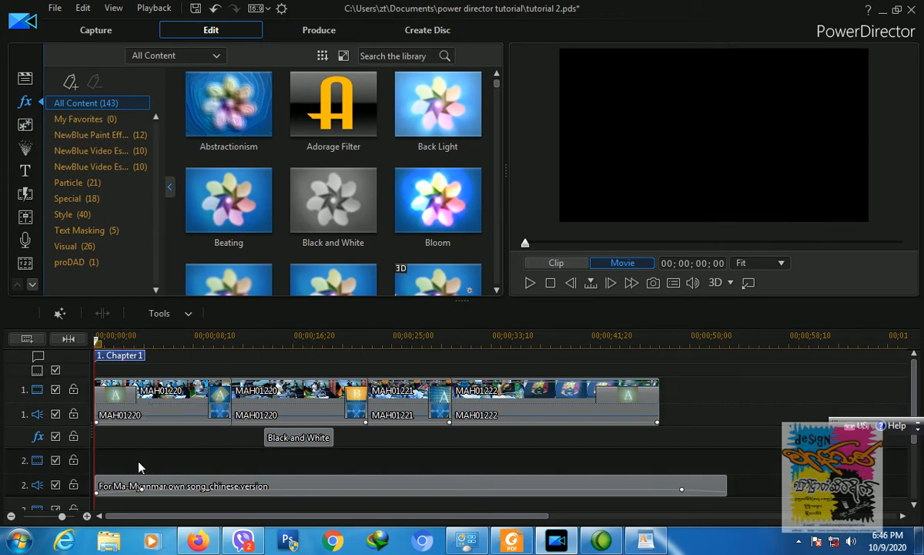
Step: Browse the Sporty, Credits/Scroll, 3D/3D-Like and Text only title template categories
click(25, 173)
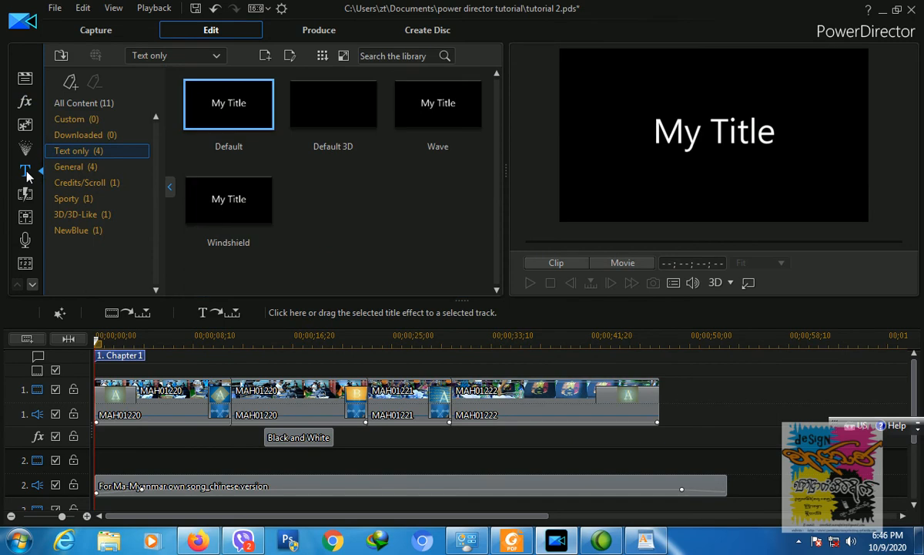
click(65, 199)
click(89, 185)
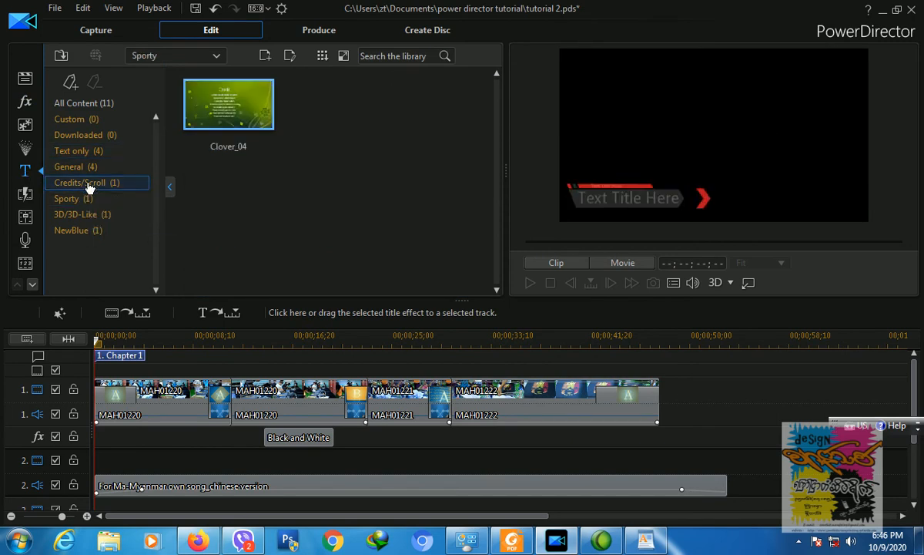
click(74, 218)
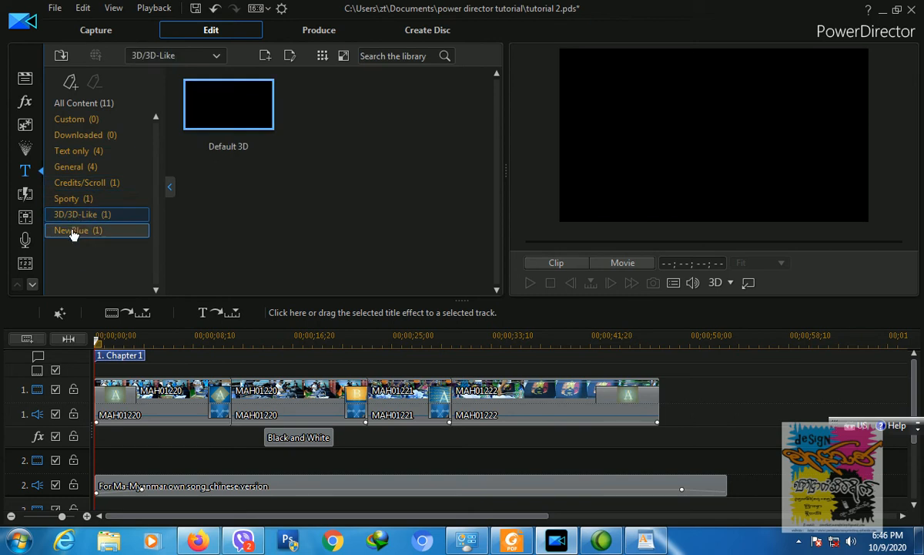
click(71, 154)
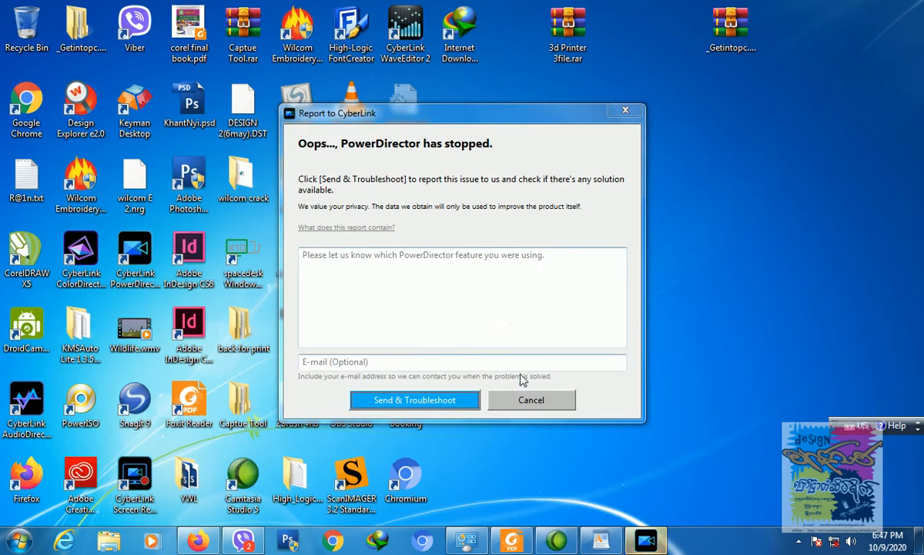
Step: Dismiss the crash report, put the Default title on track 2 at 00;00;03;17, and preview it
click(532, 405)
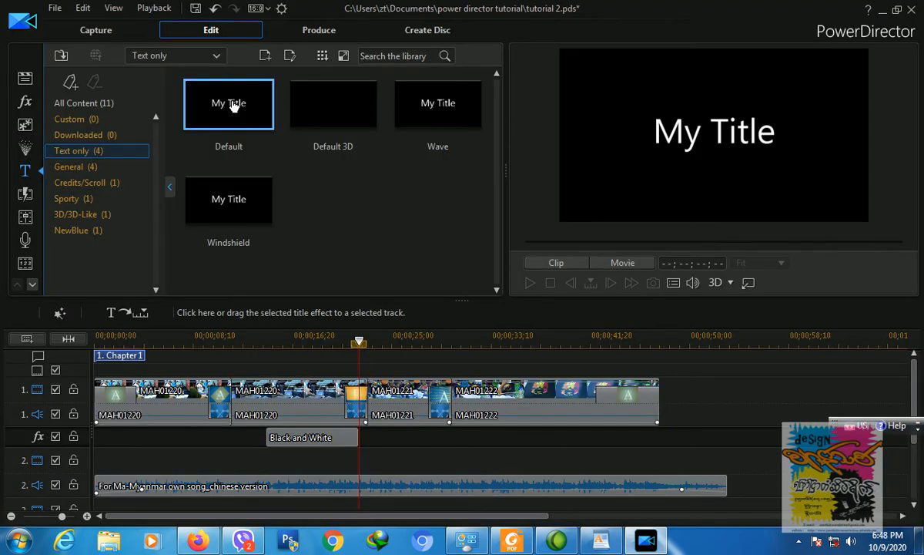
drag(233, 100, 101, 464)
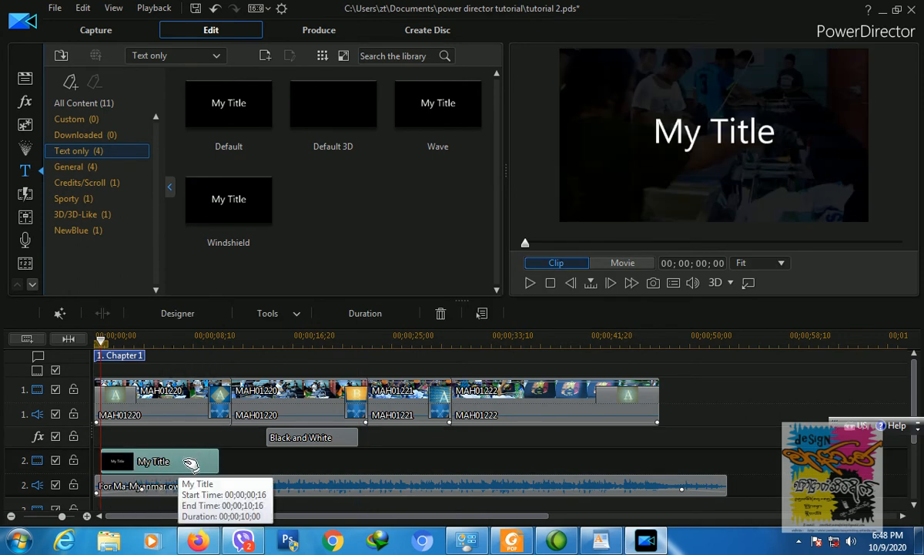
drag(190, 462, 226, 465)
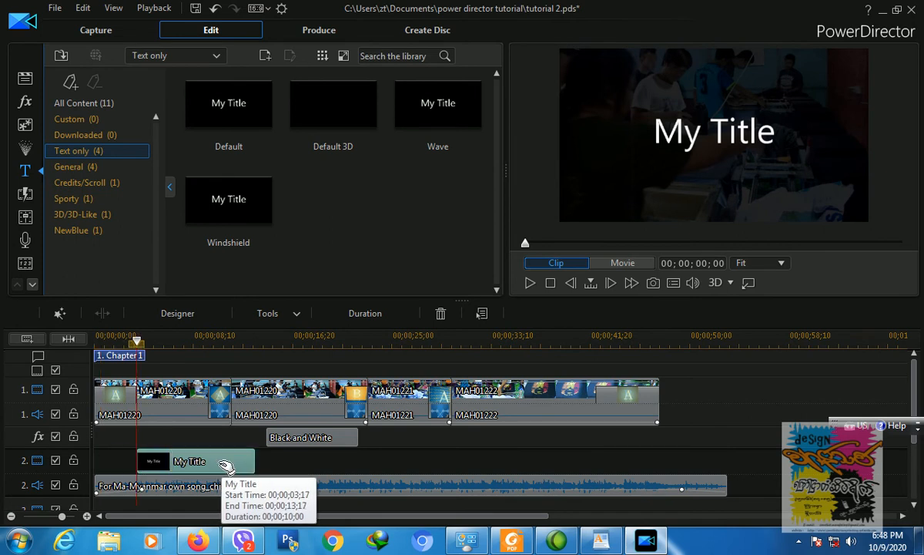
click(200, 339)
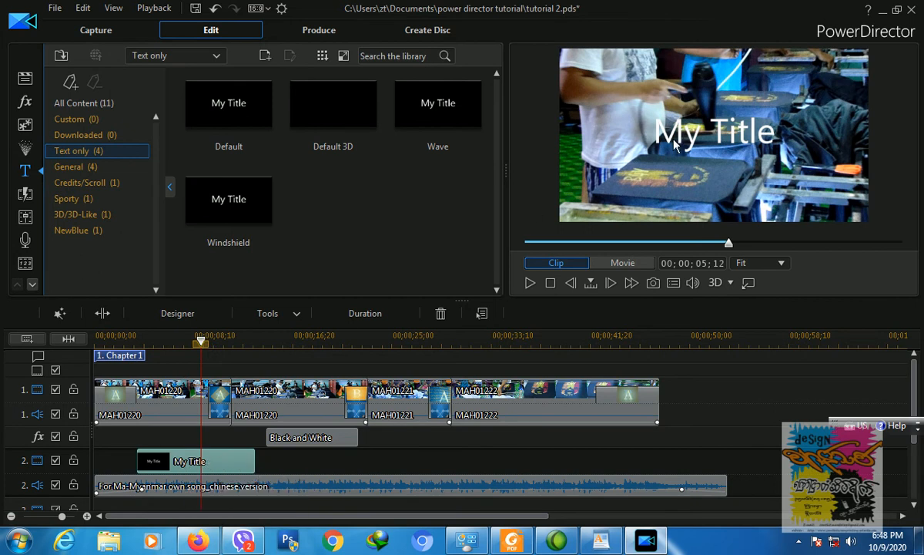
Step: Open My Title in Title Designer and try the Shonar Bangla font, red colour and bold
double_click(218, 467)
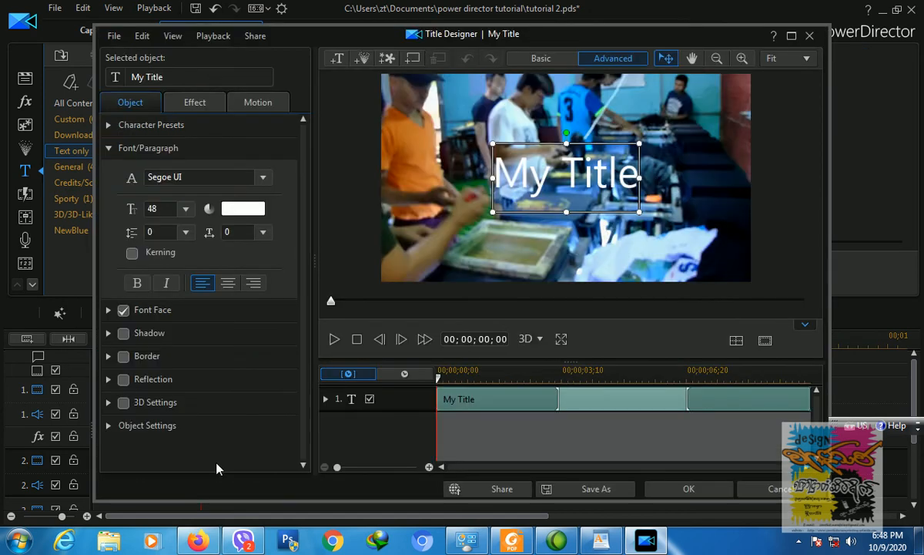
click(524, 176)
click(497, 176)
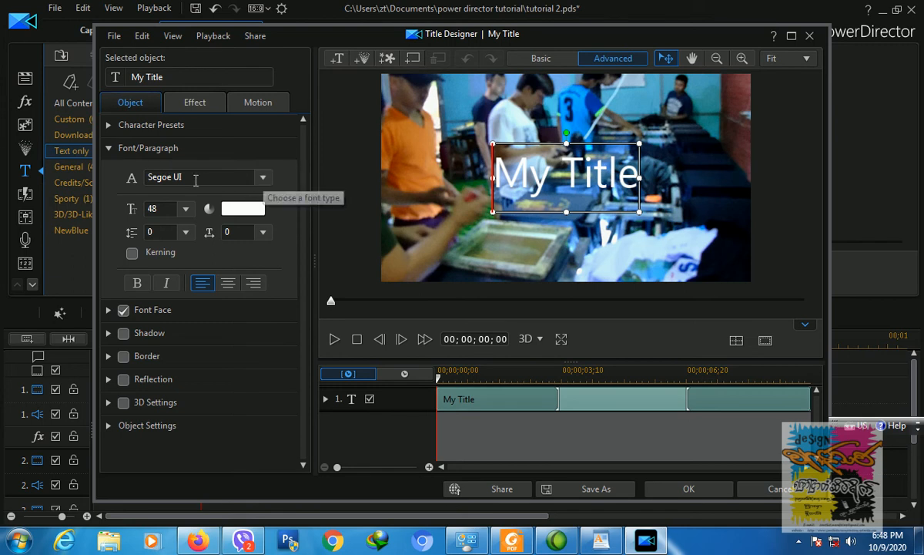
click(261, 181)
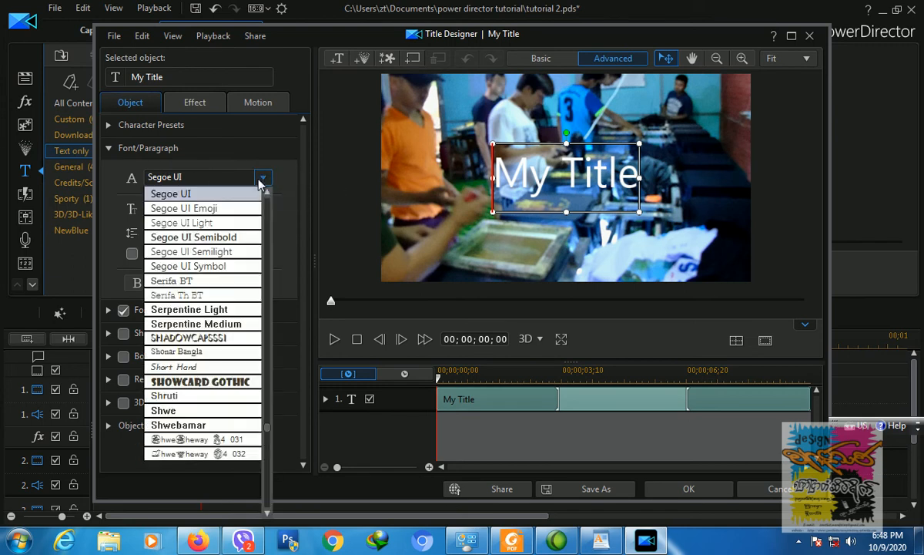
click(222, 354)
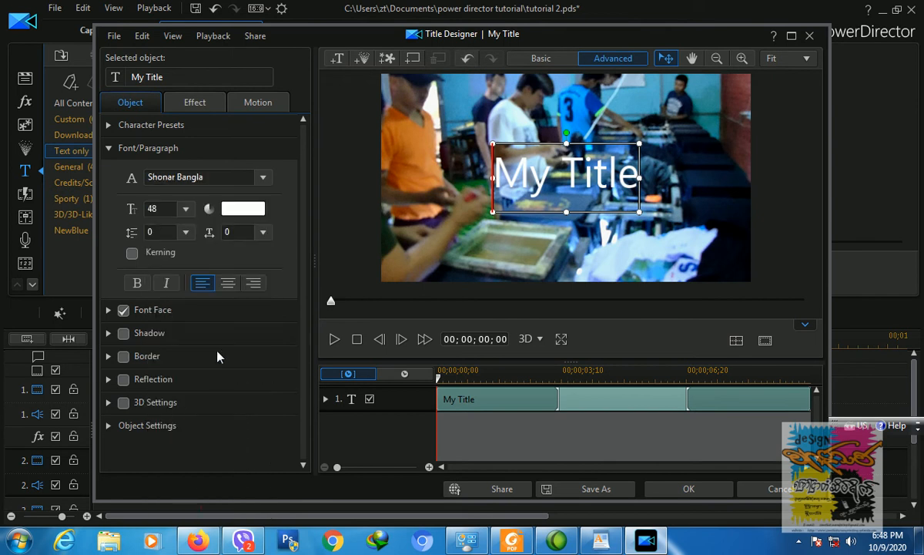
click(237, 208)
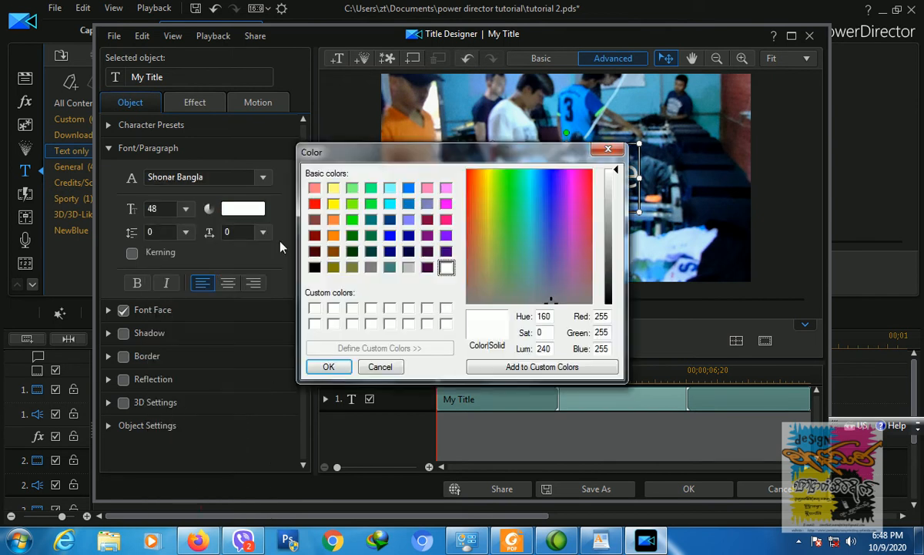
click(314, 204)
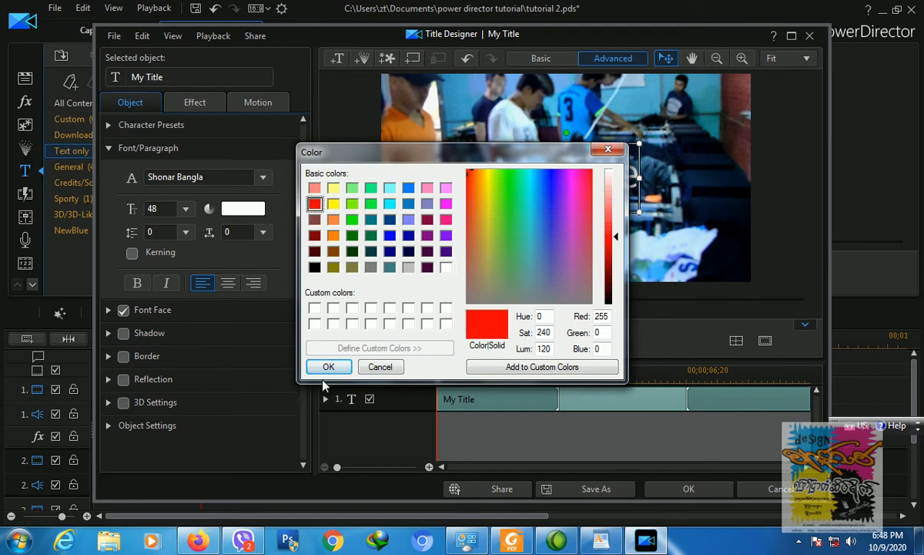
click(328, 367)
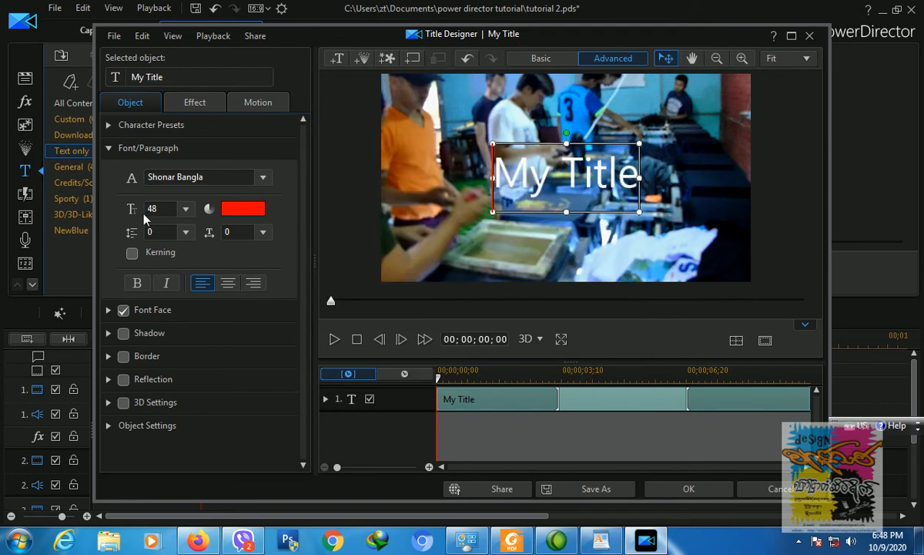
click(139, 284)
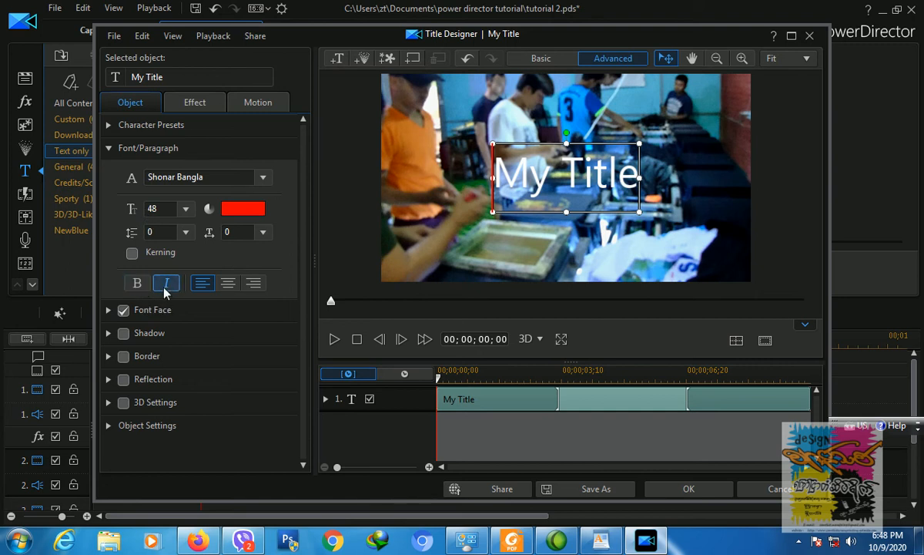
Step: Replace the My Title text with ZANTHIT
click(499, 178)
drag(499, 179, 638, 171)
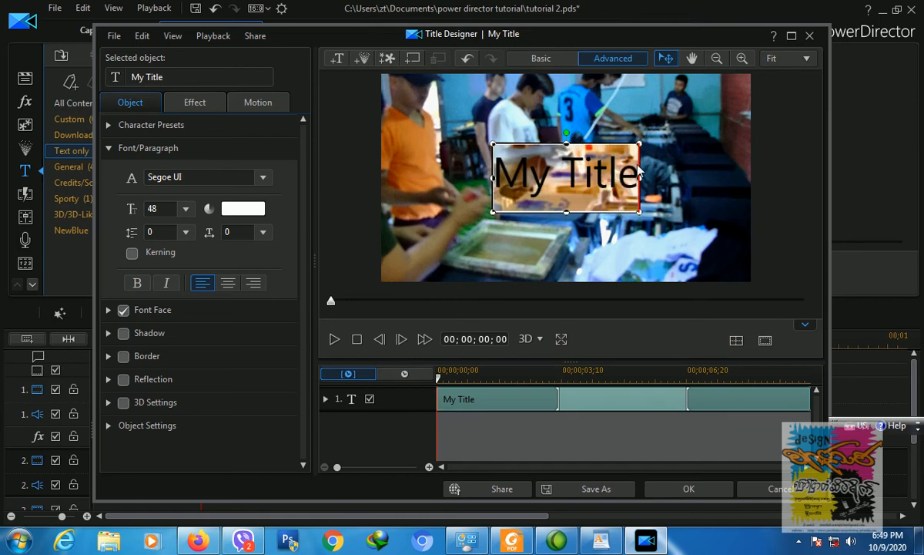
text(Z)
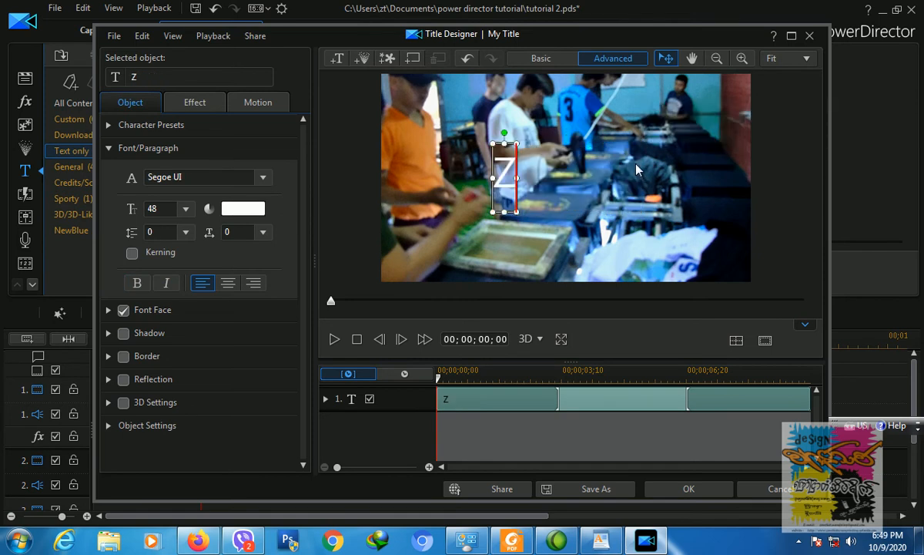
key(BackSpace)
text(ZANTHIT)
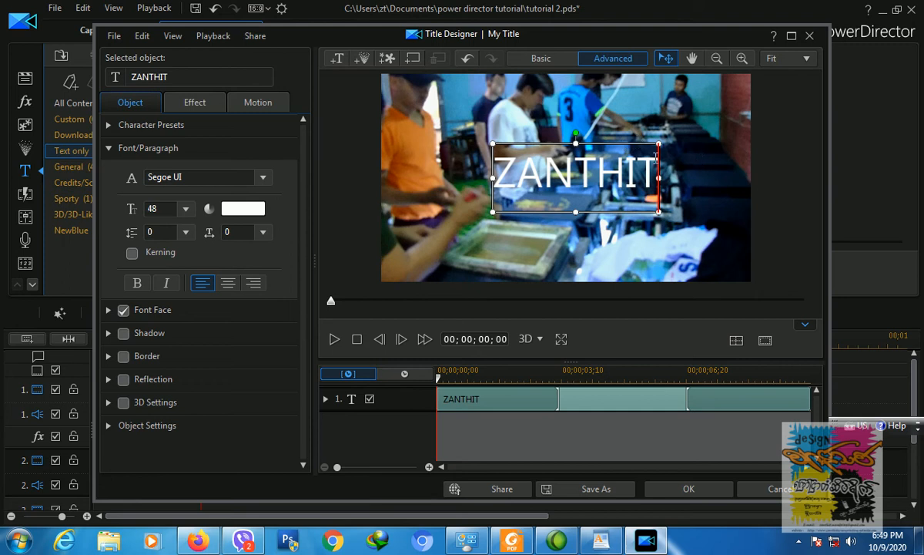
double_click(498, 179)
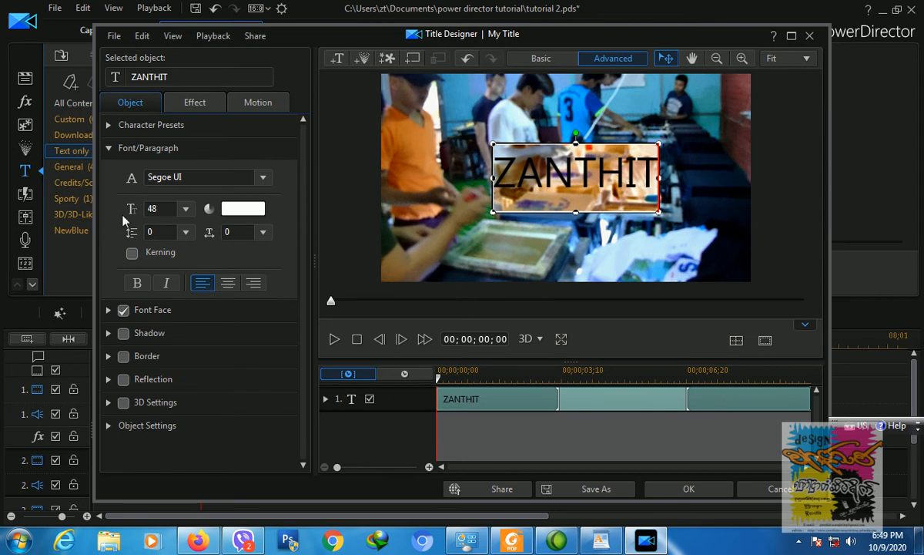
Step: Apply the yellow bold-italic dark-outlined character preset to ZANTHIT and nudge it slightly up
click(108, 148)
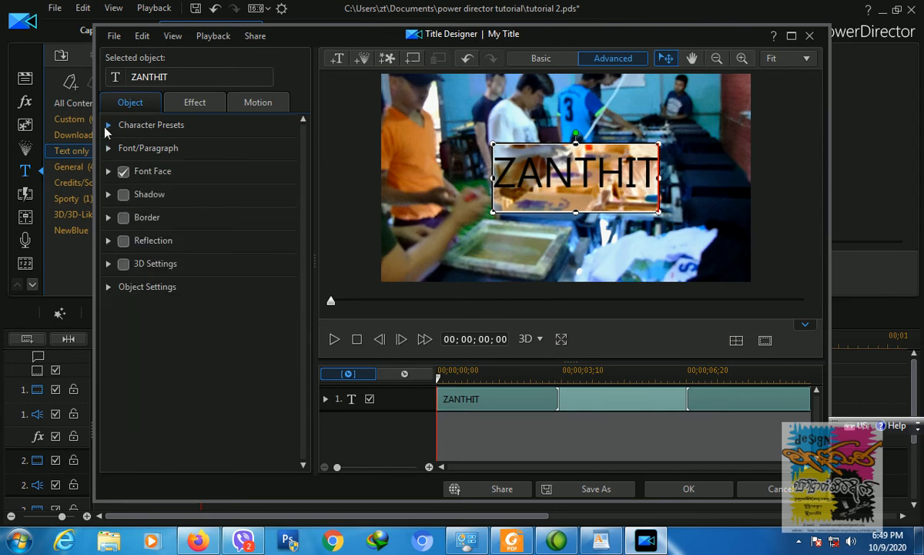
click(108, 126)
scroll(303, 297, down, 1)
drag(302, 297, 312, 345)
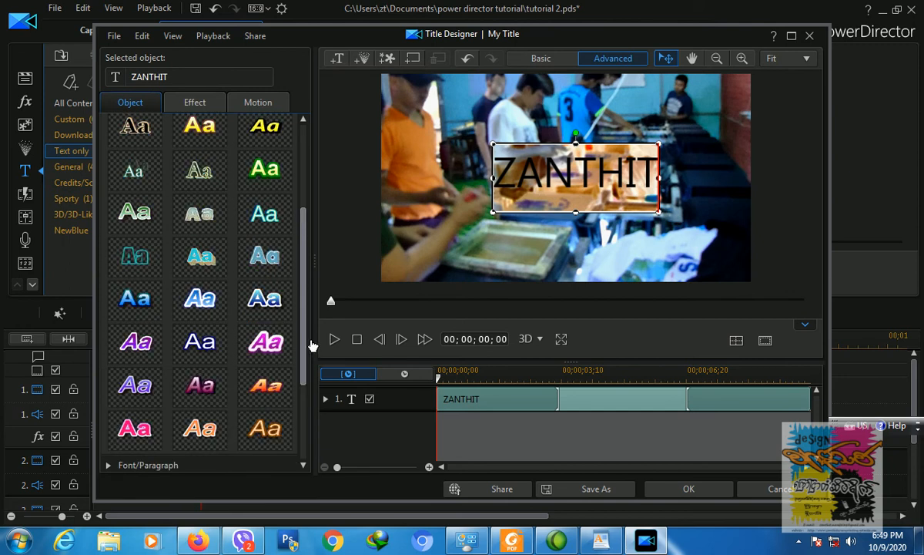
scroll(262, 231, up, 1)
click(255, 179)
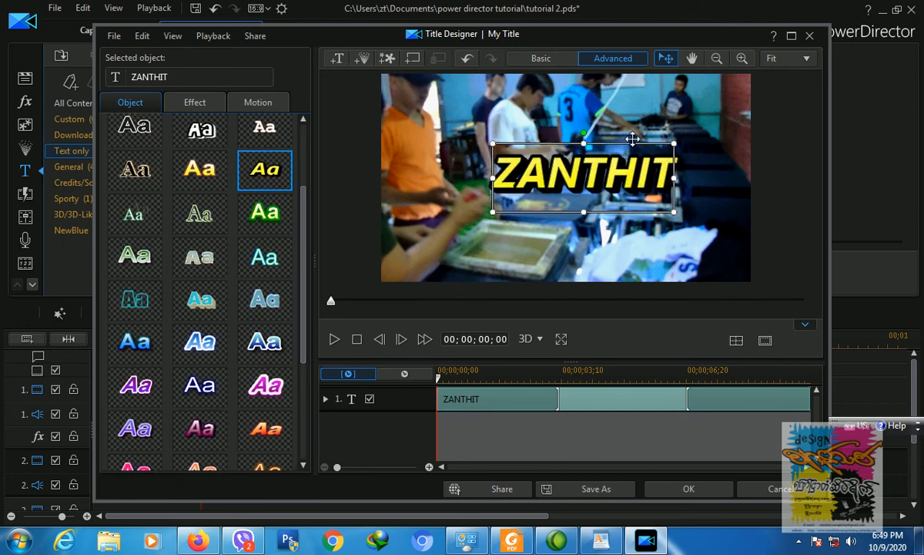
drag(630, 139, 625, 126)
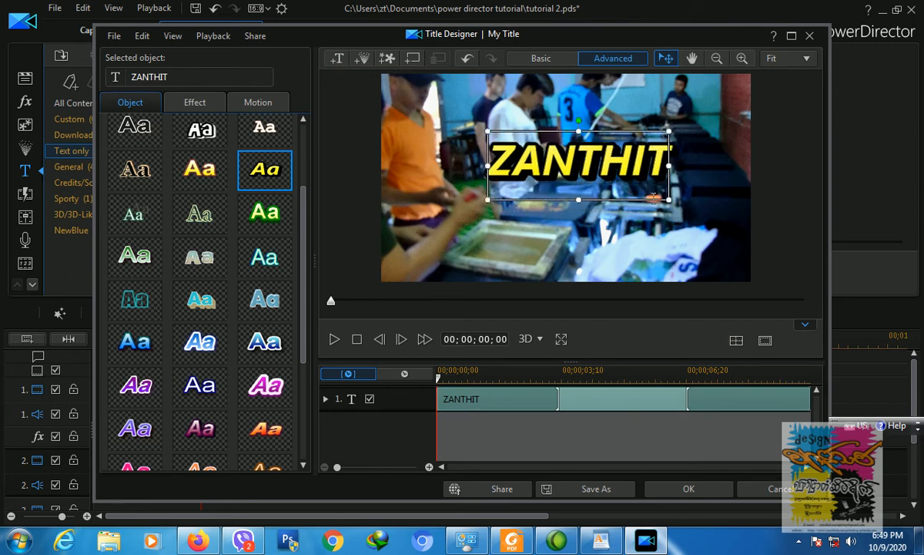
click(661, 245)
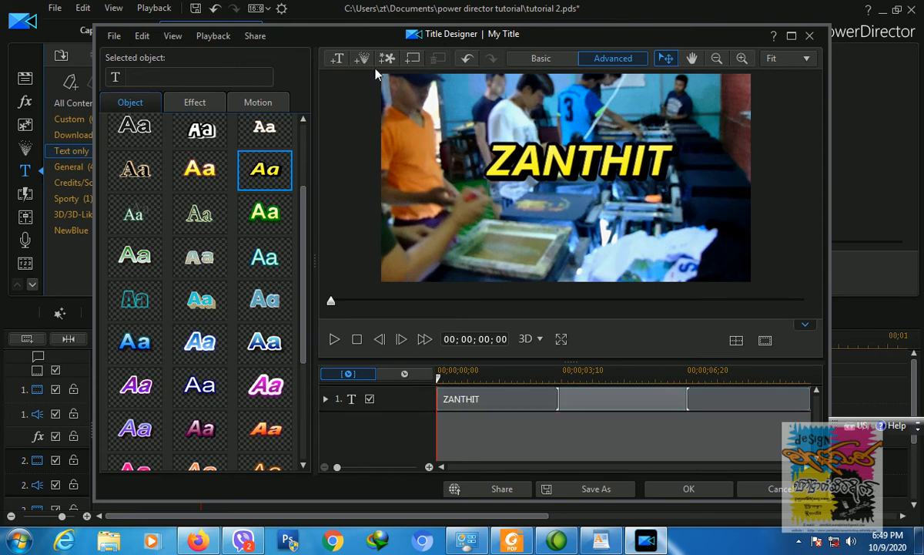
Step: Insert a new text object reading SCREENPRINTING below ZANTHIT
click(336, 60)
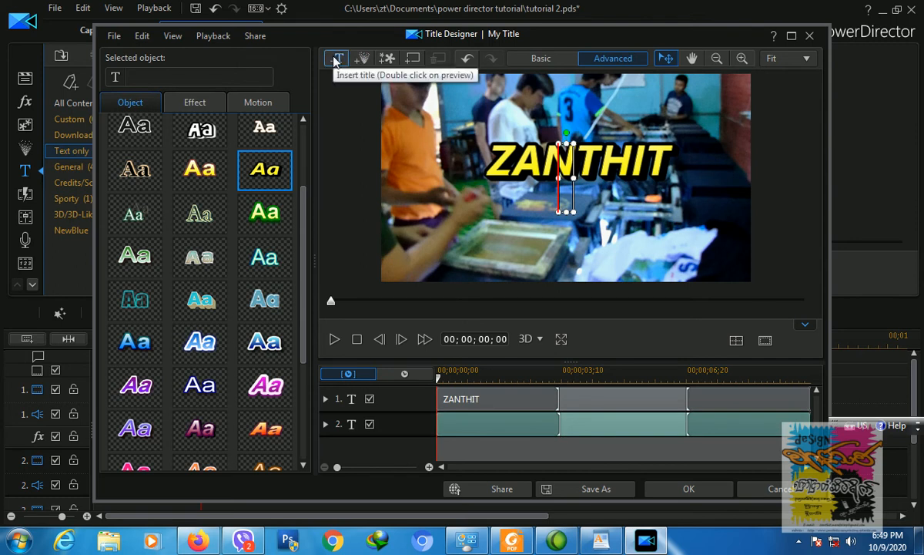
text(S)
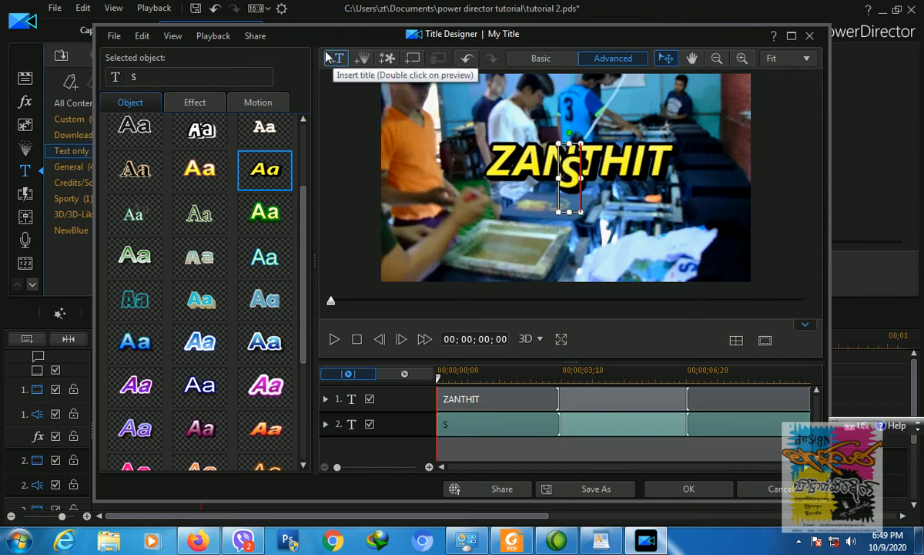
text(CREEN)
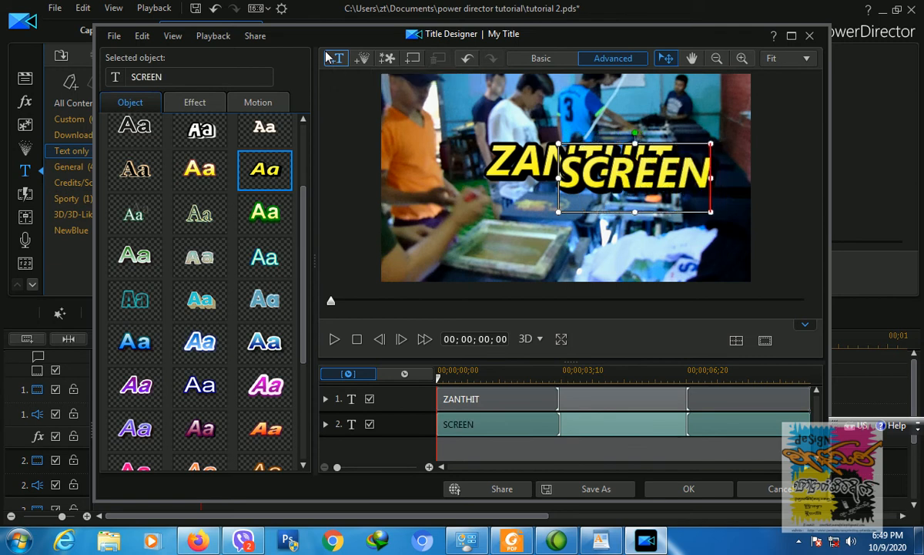
text(PRINTING)
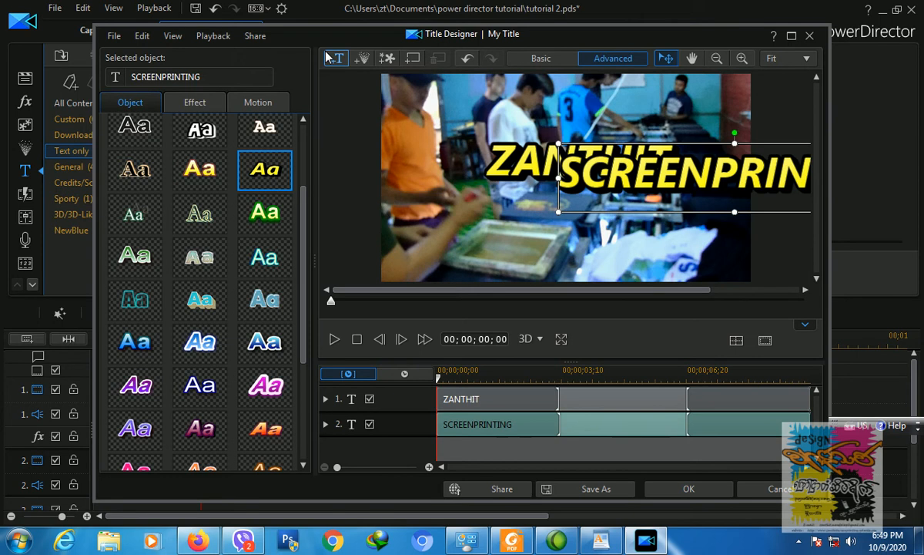
drag(652, 143, 532, 185)
Step: Add a second line '& EMBROIDERY' under SCREENPRINTING and reposition the two-line block
drag(399, 211, 758, 210)
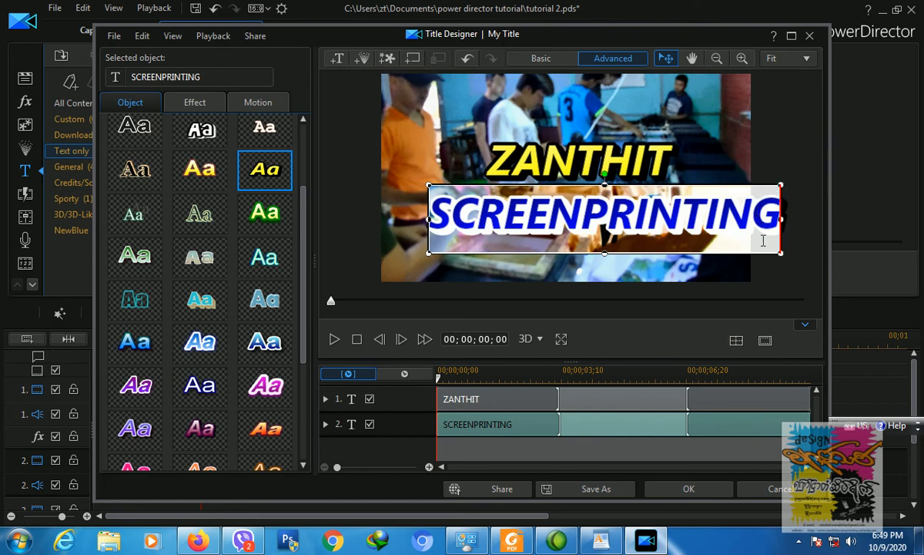
click(773, 224)
key(Right)
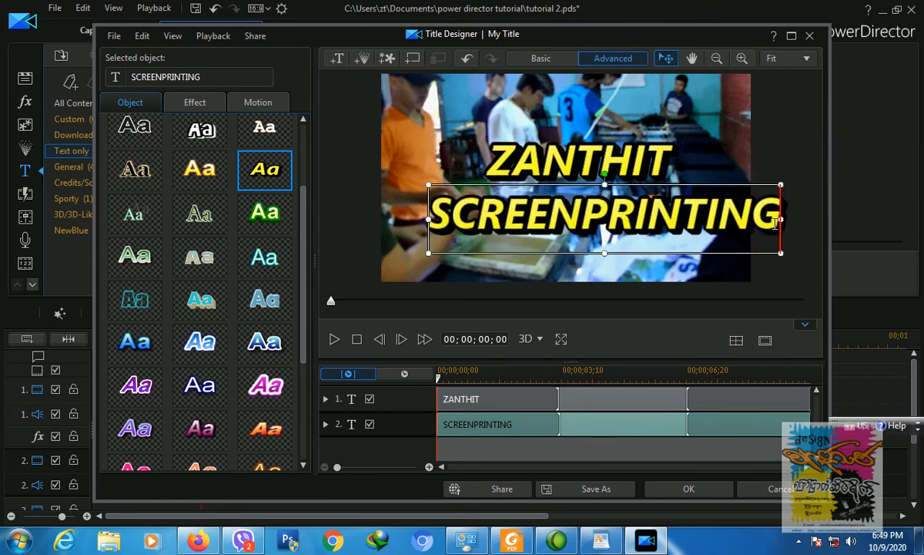
key(Return)
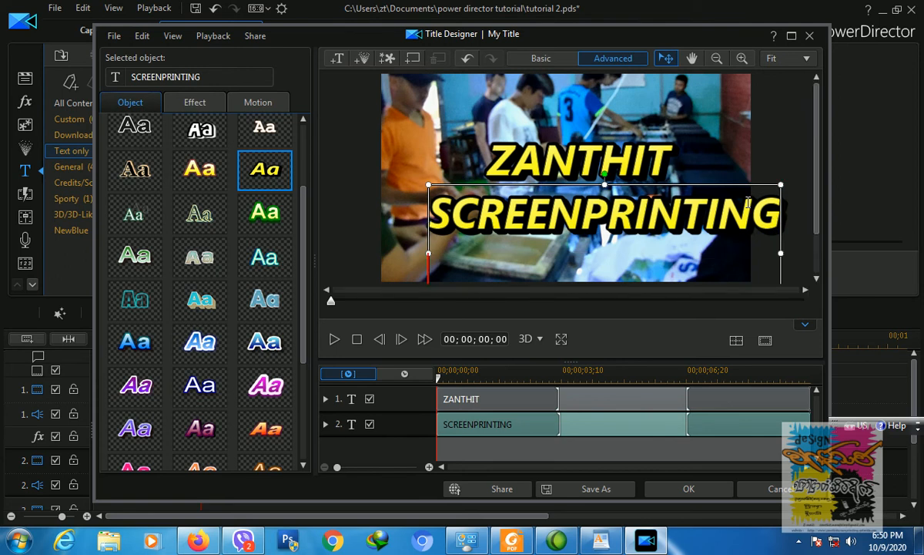
text(& eM)
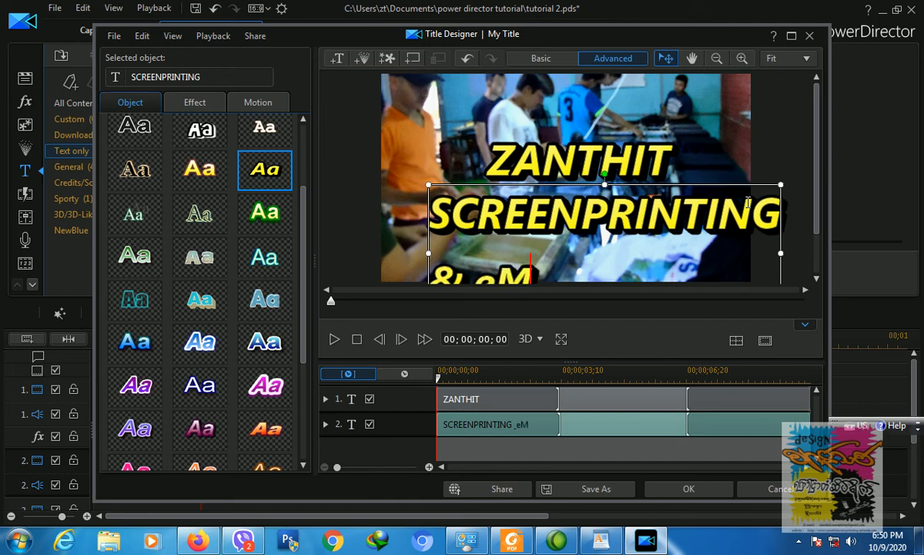
key(BackSpace)
key(BackSpace)
key(BackSpace)
key(BackSpace)
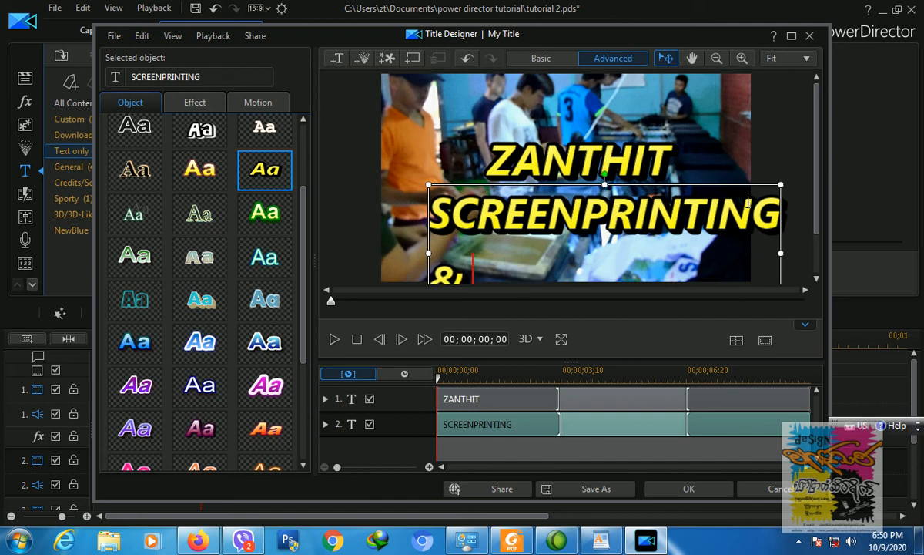
text(& EMBROI)
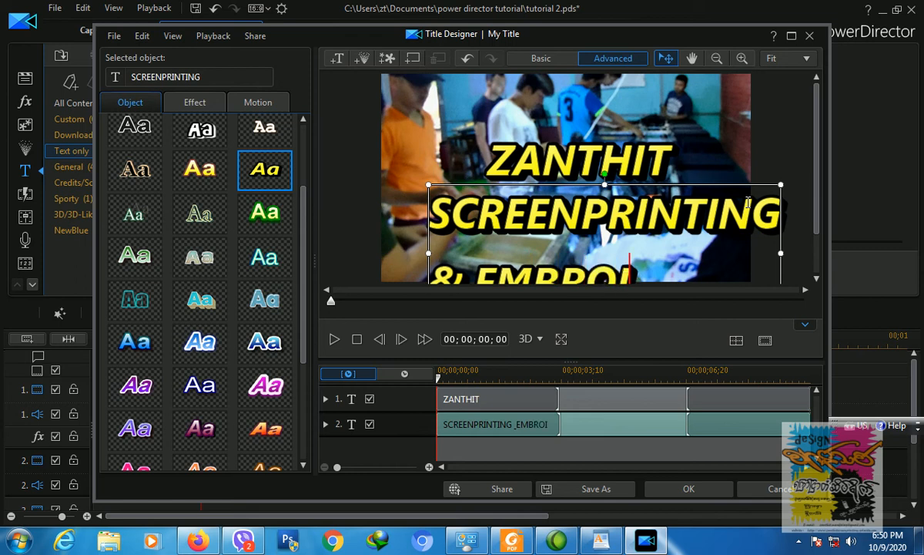
text(DERY)
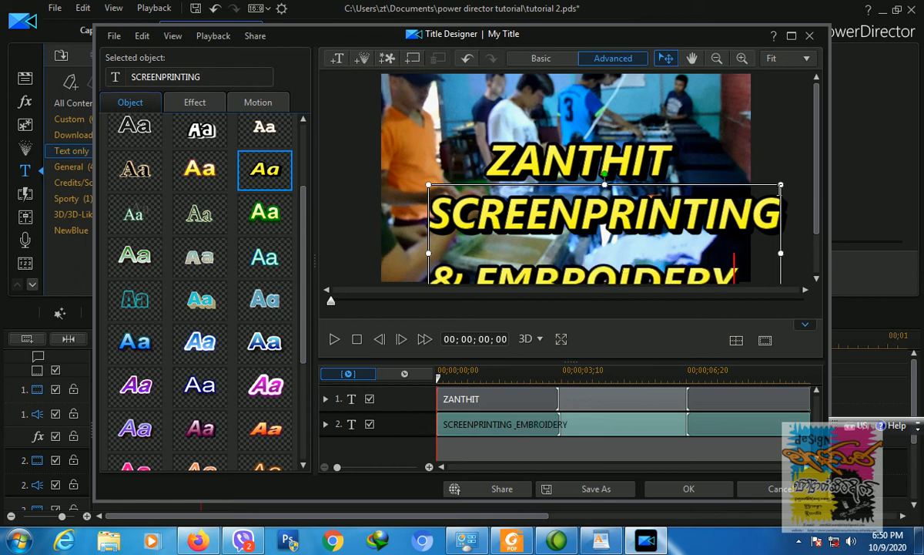
drag(747, 185, 710, 154)
drag(714, 252, 383, 172)
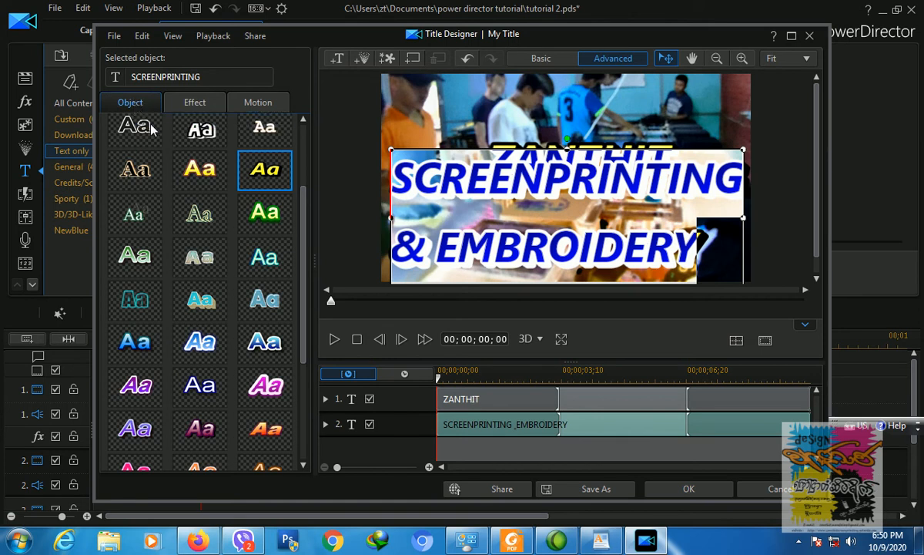
Step: Set the SCREENPRINTING & EMBROIDERY text to size 26, centre-aligned
scroll(289, 262, up, 3)
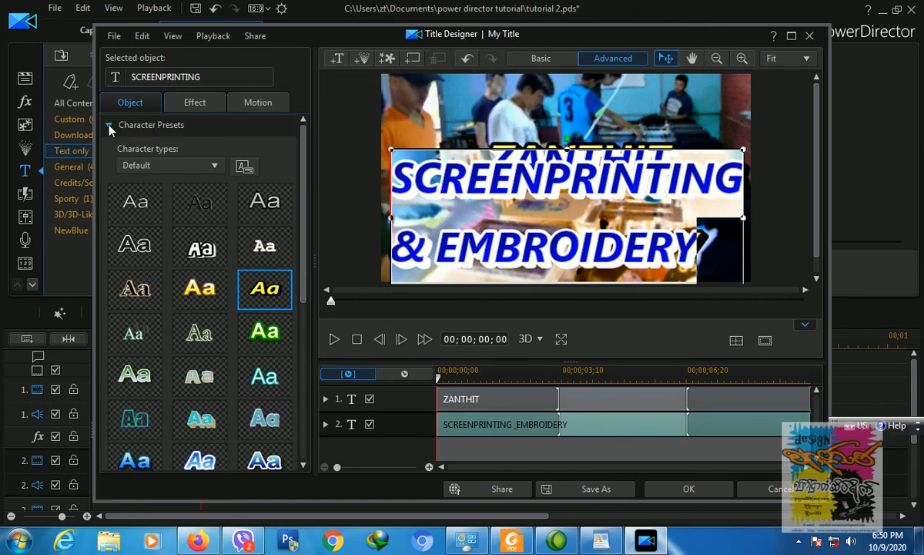
click(109, 126)
click(109, 148)
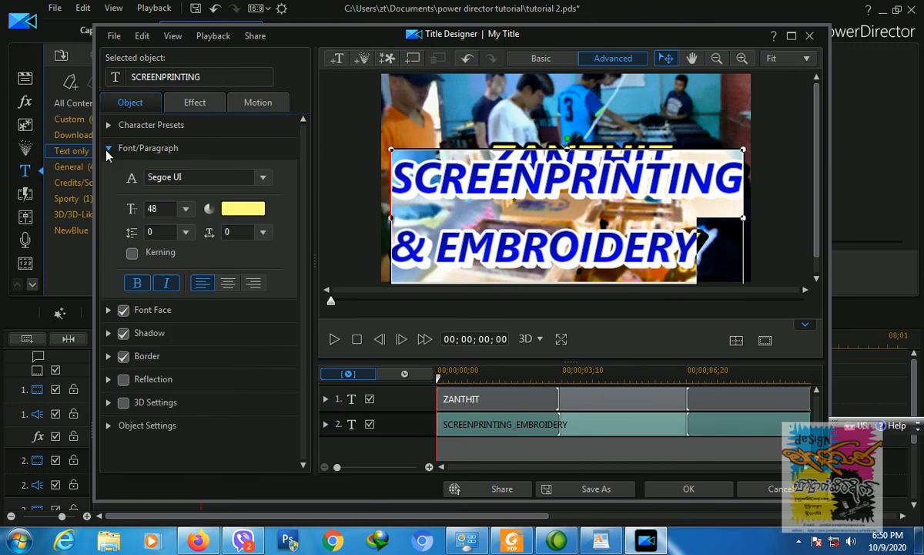
click(185, 210)
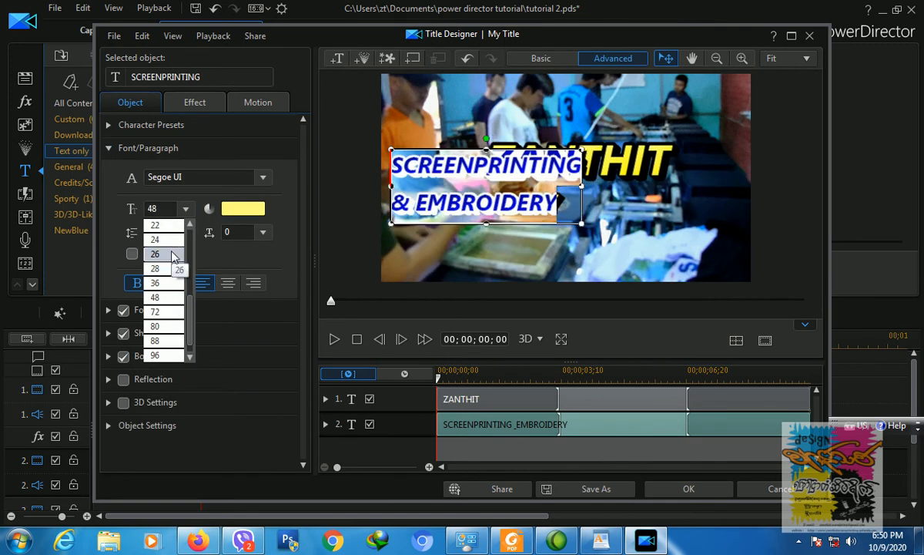
click(173, 255)
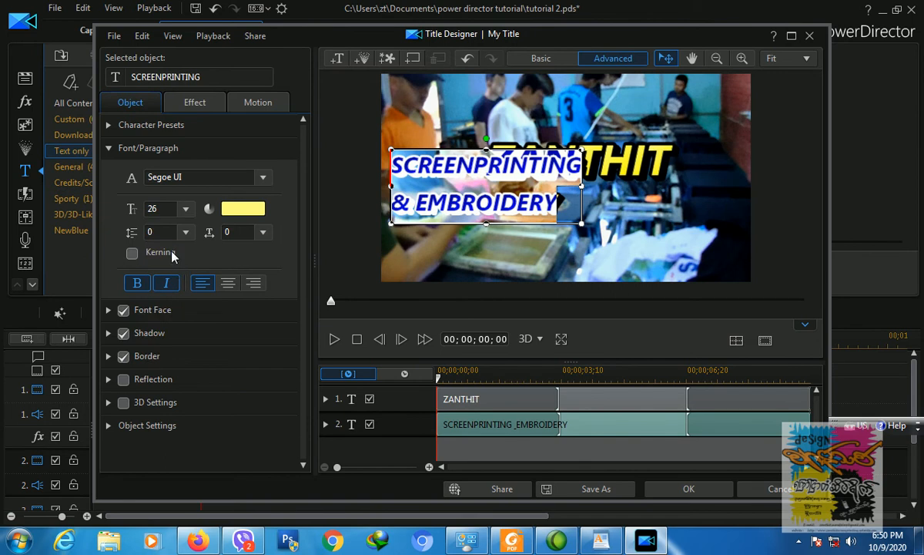
click(228, 284)
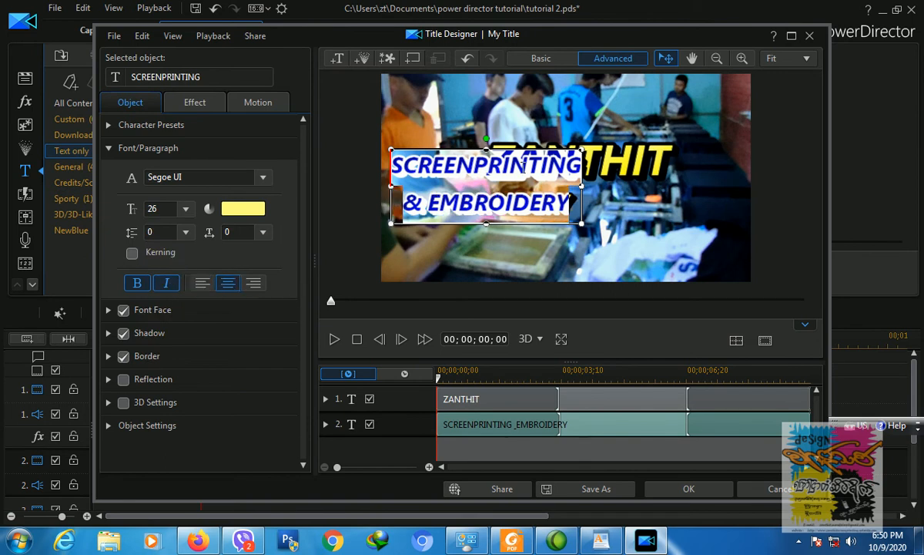
Step: Stack ZANTHIT higher with the two-line subtitle moved up just beneath it
drag(537, 149, 626, 188)
click(624, 156)
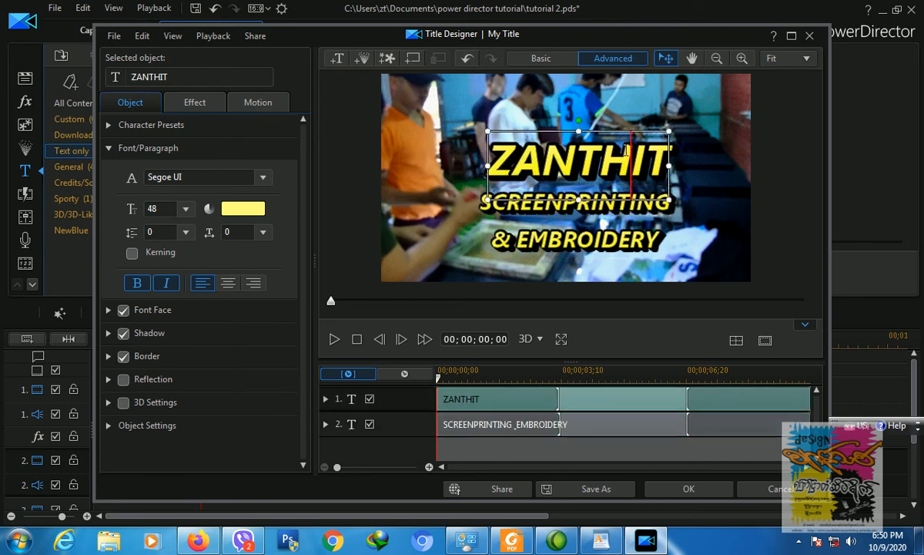
mouse_move(633, 130)
mouse_down()
mouse_move(622, 106)
mouse_move(627, 115)
mouse_up()
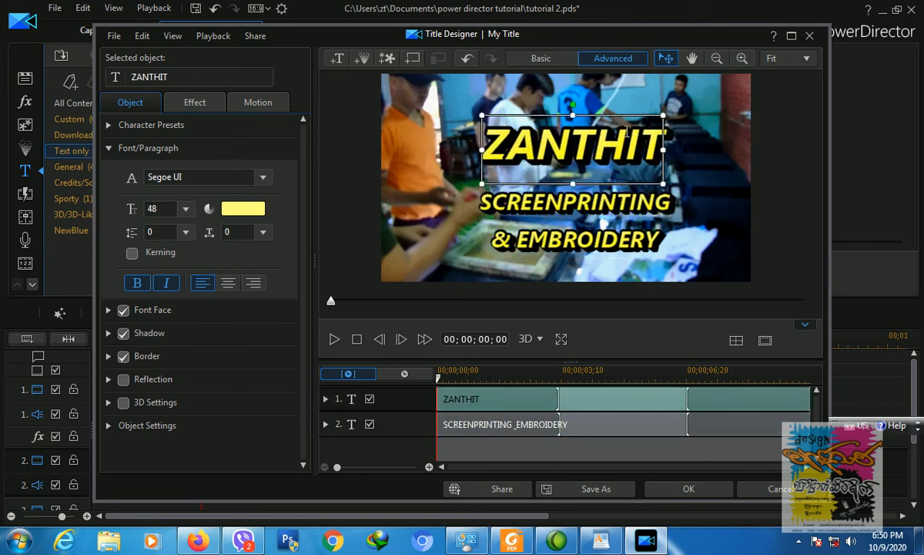
click(625, 203)
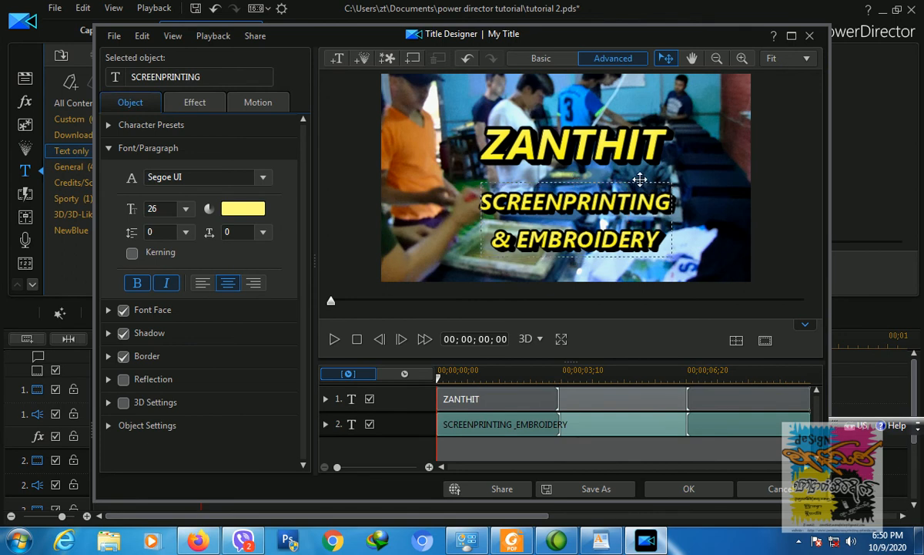
drag(641, 177, 639, 176)
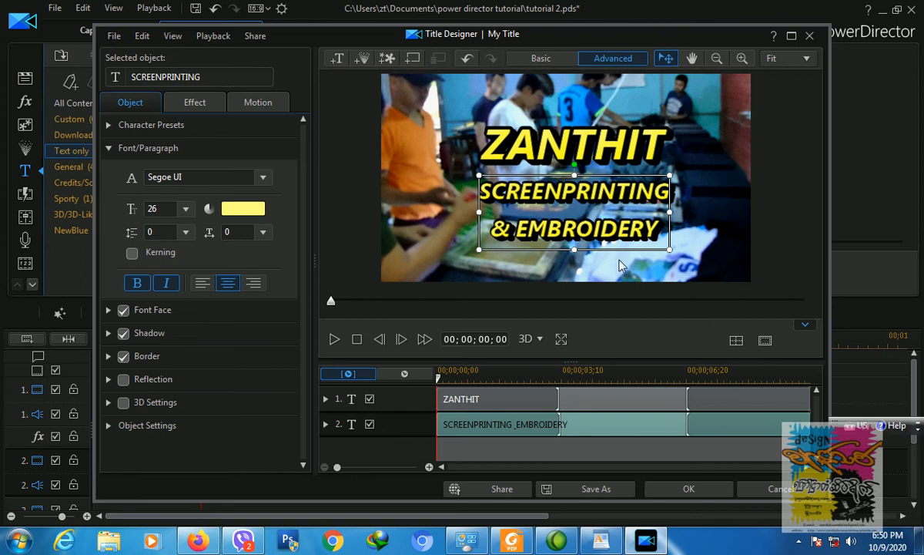
click(595, 133)
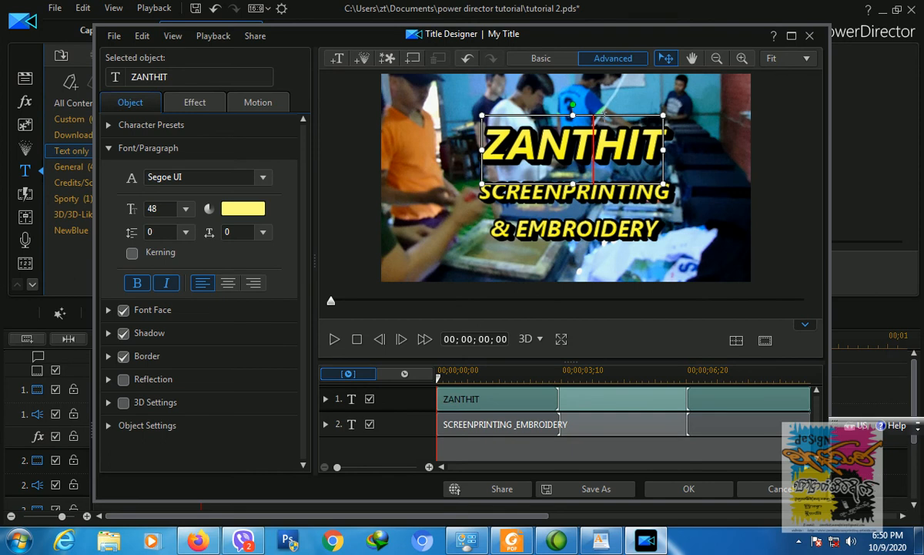
drag(602, 110, 599, 91)
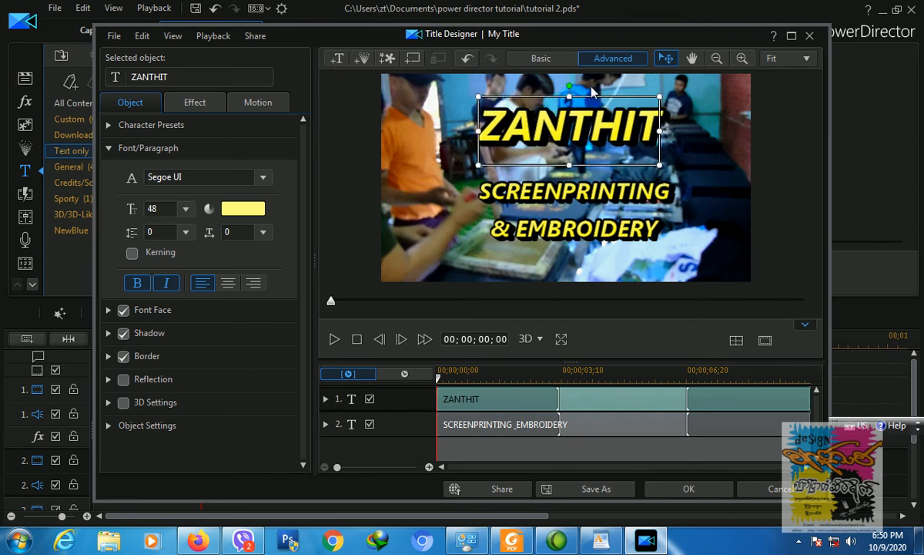
click(561, 176)
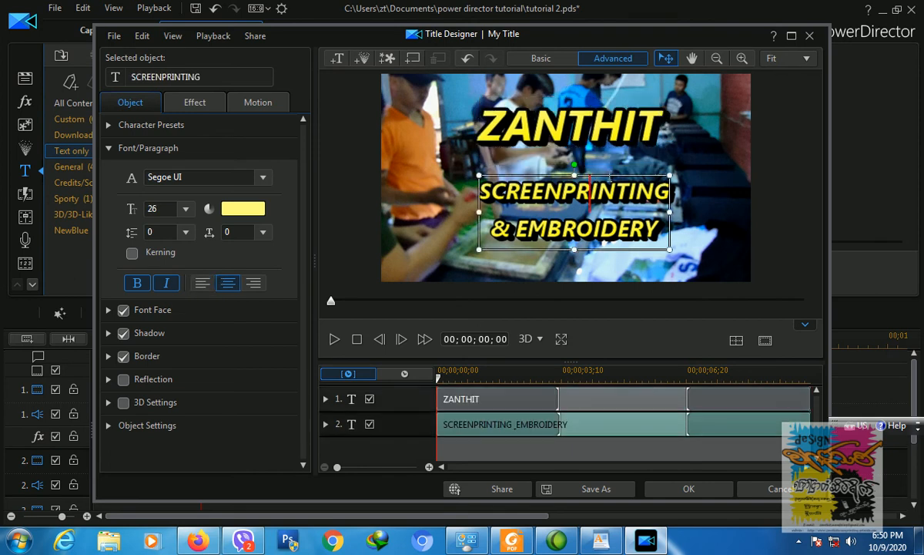
drag(607, 175, 608, 158)
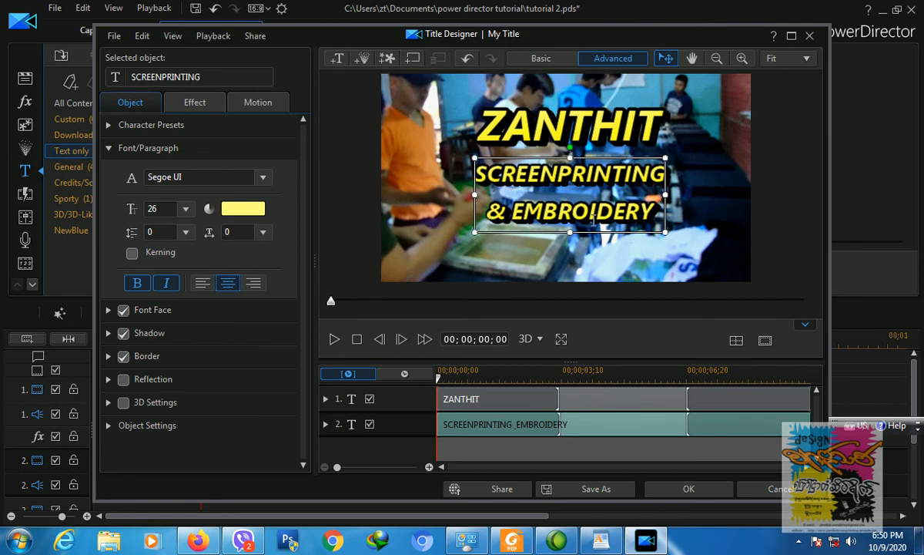
click(543, 265)
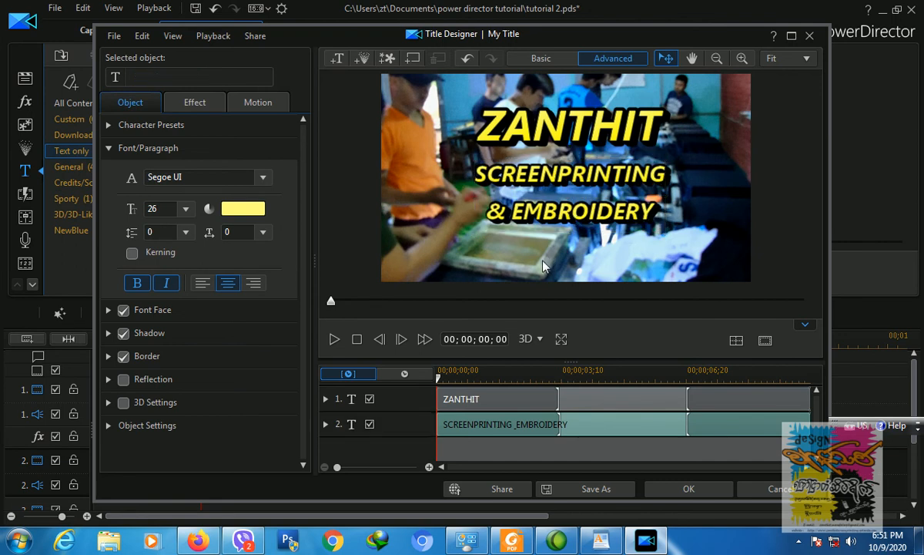
Step: Insert a third text line reading MANDALAY and the phone number, positioned below & EMBROIDERY
click(337, 57)
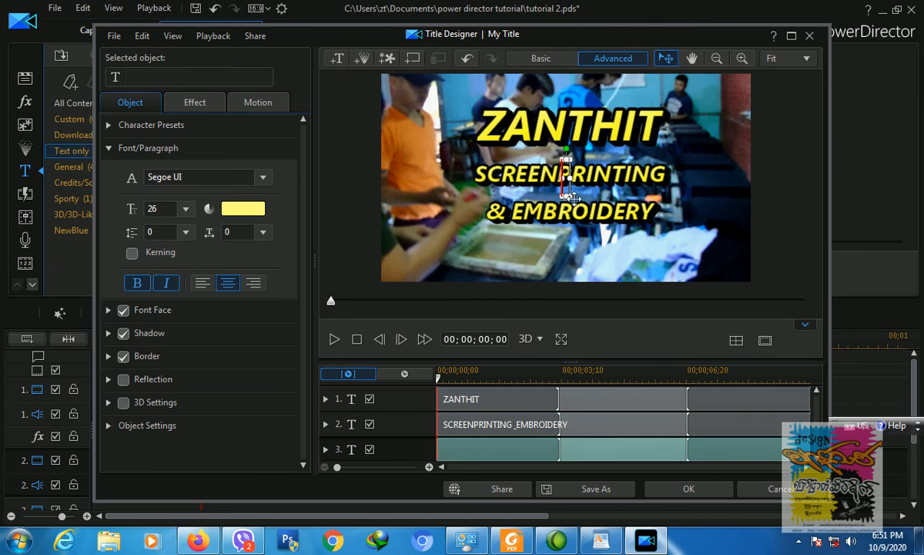
text(MAN)
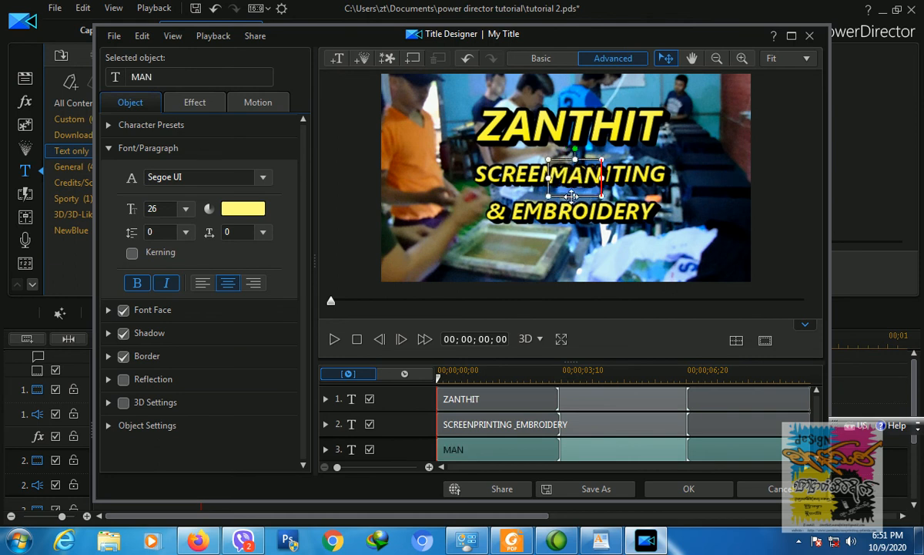
text(DALAY)
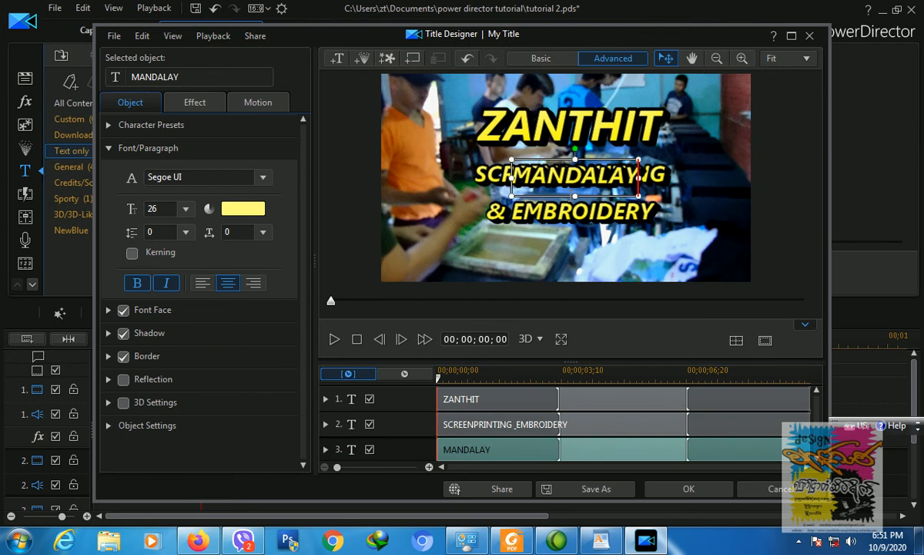
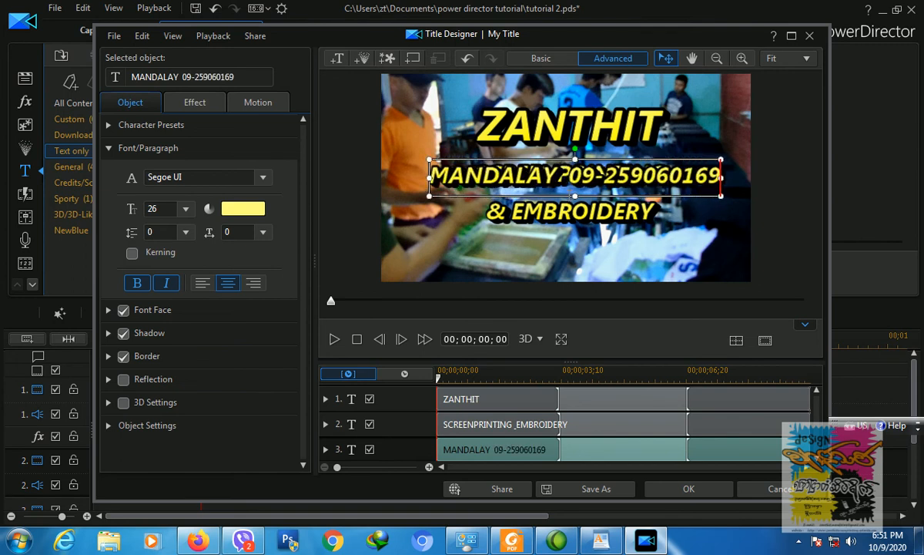
drag(676, 158, 680, 231)
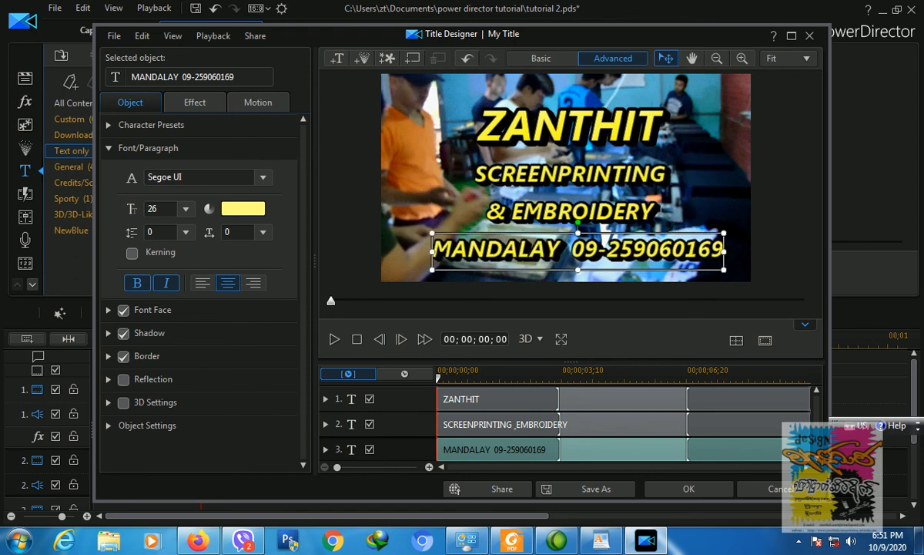
click(632, 177)
Step: Nudge SCREENPRINTING & EMBROIDERY up slightly and apply the green preset with black outline
drag(612, 149, 615, 146)
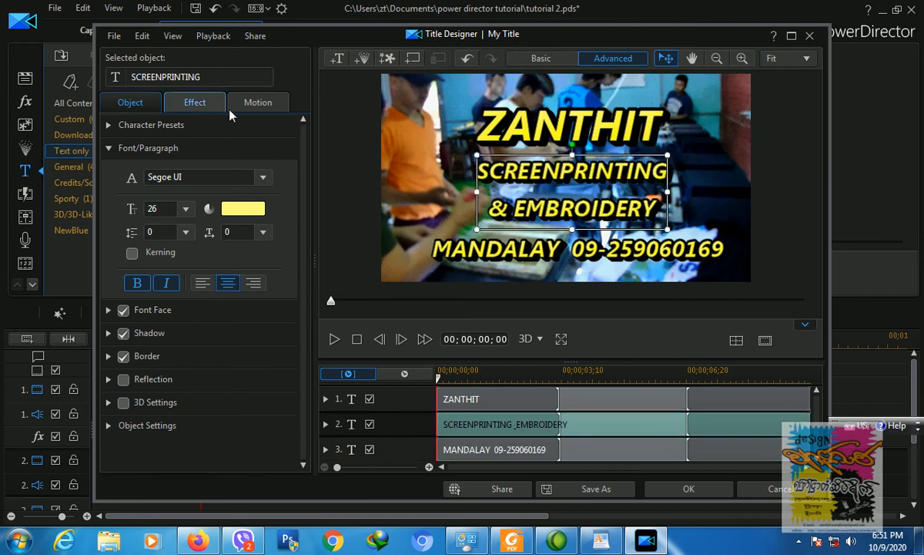
click(108, 125)
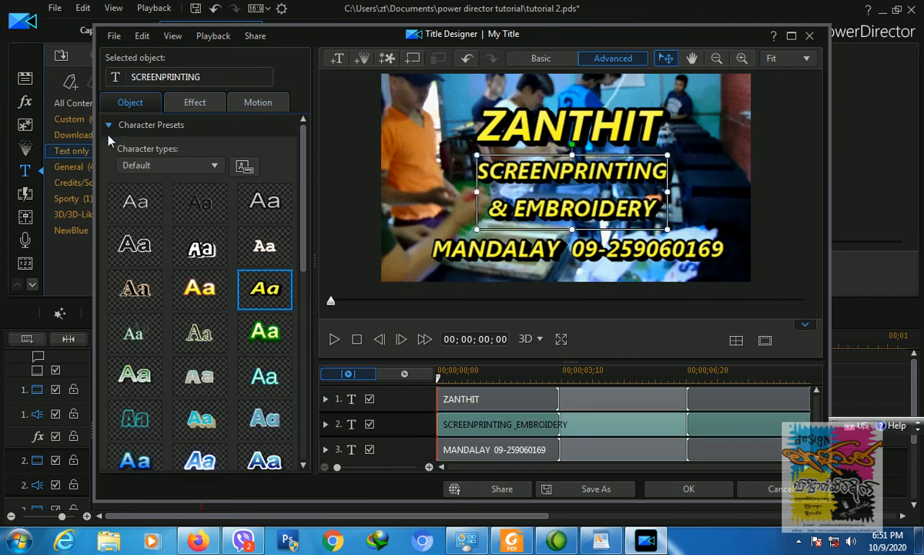
click(271, 344)
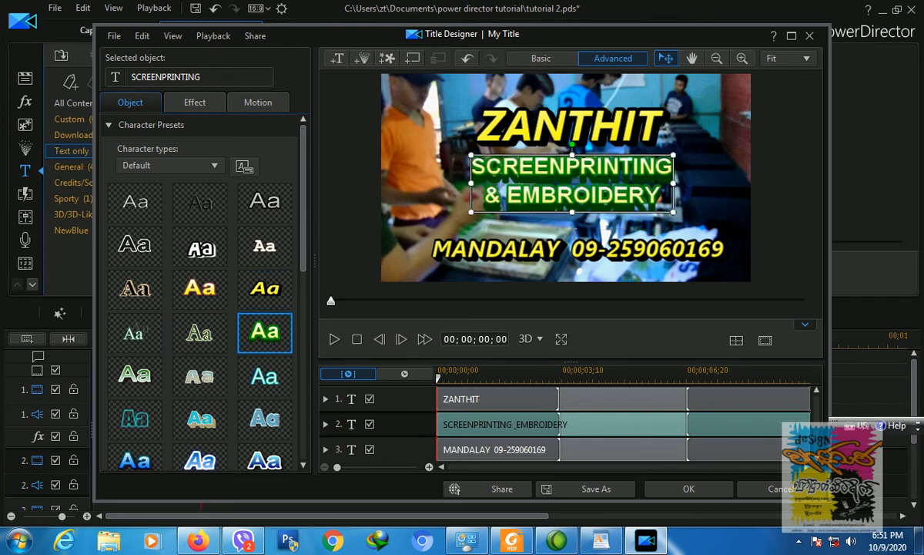
Step: Give the MANDALAY line the purple italic preset, nudge it up-left, and accept the title
click(554, 248)
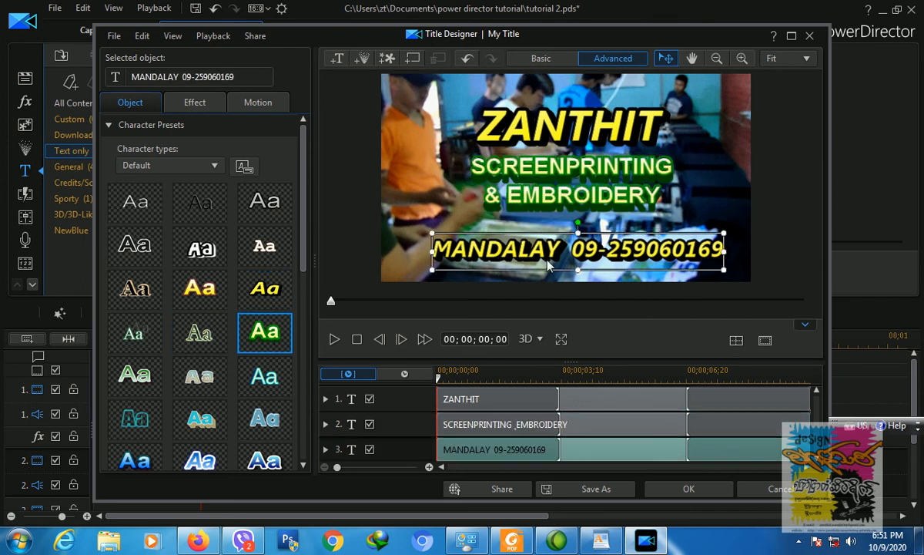
click(273, 212)
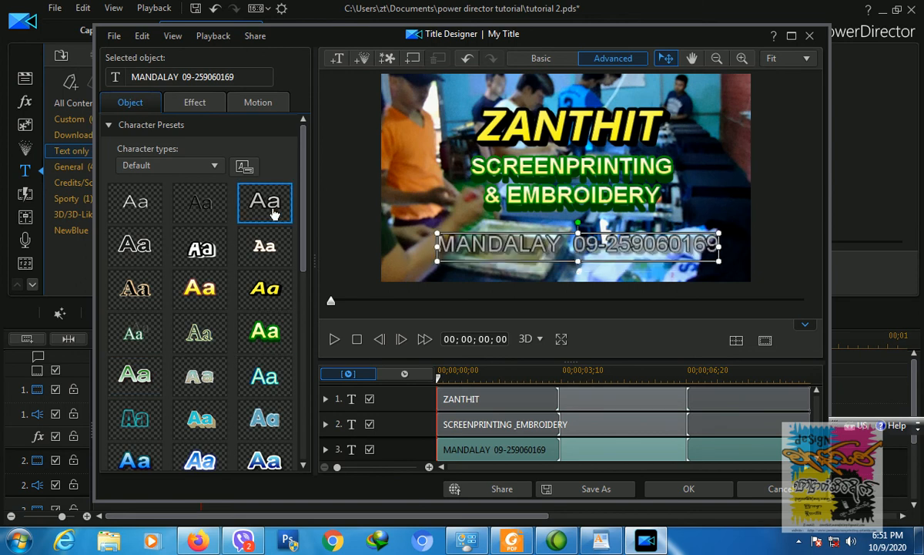
scroll(255, 300, down, 3)
click(148, 405)
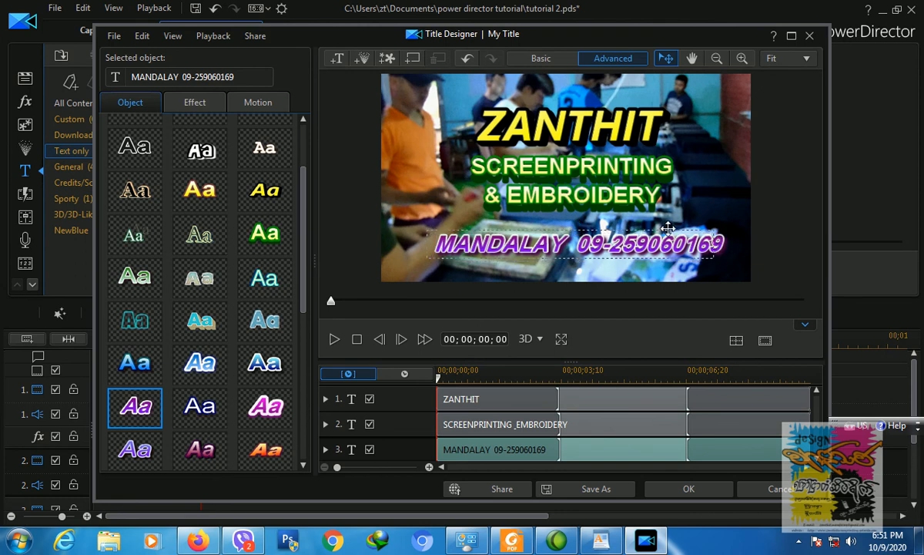
drag(674, 230, 666, 224)
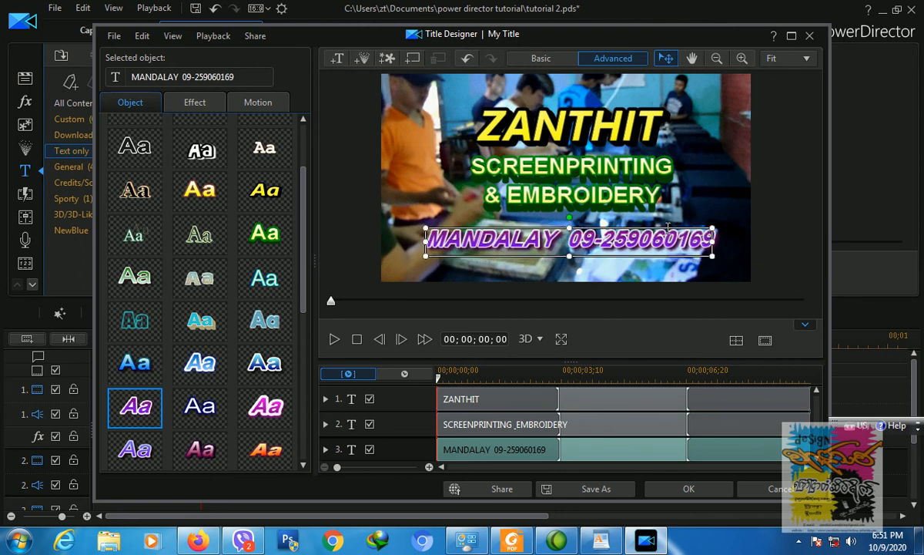
click(698, 490)
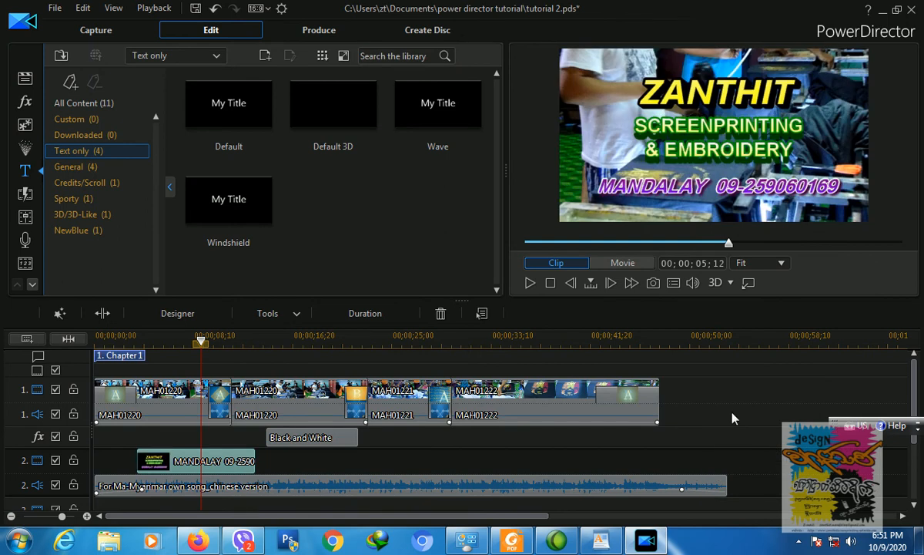
click(130, 343)
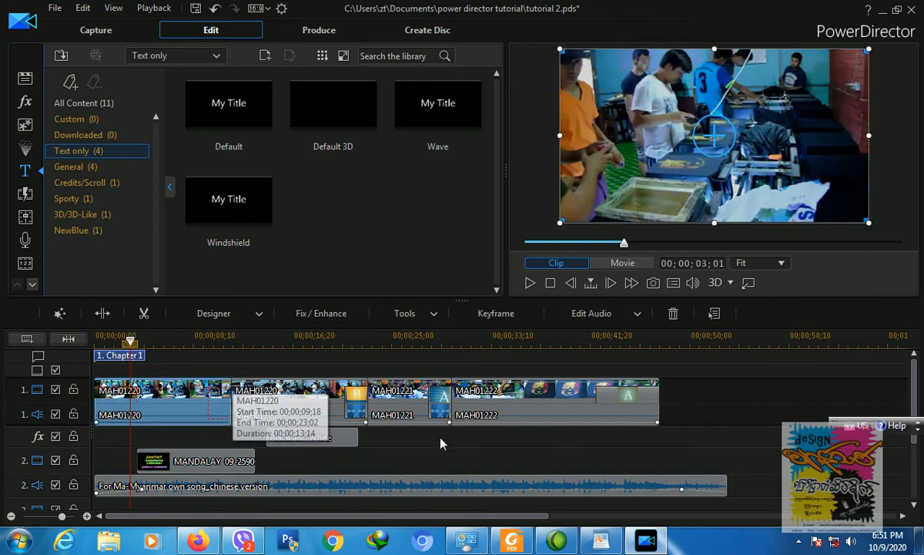
click(442, 442)
key(space)
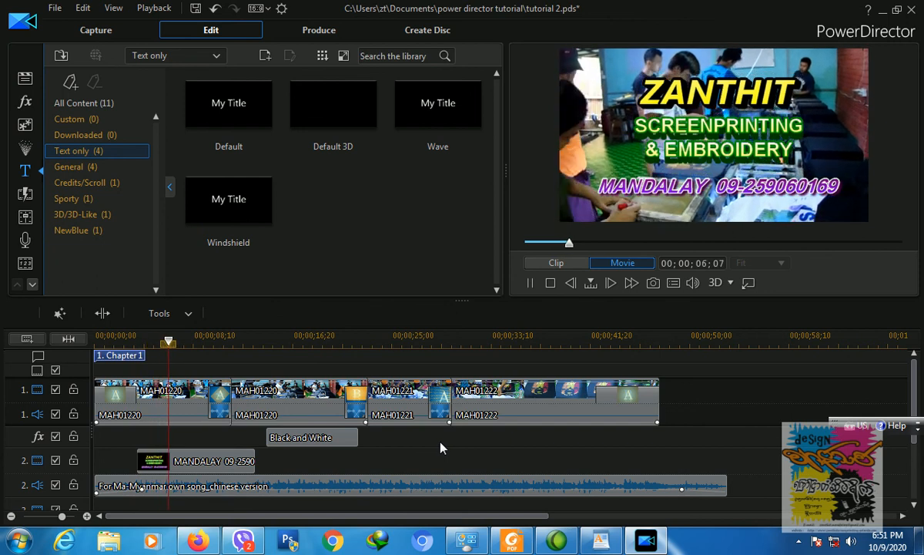
click(216, 459)
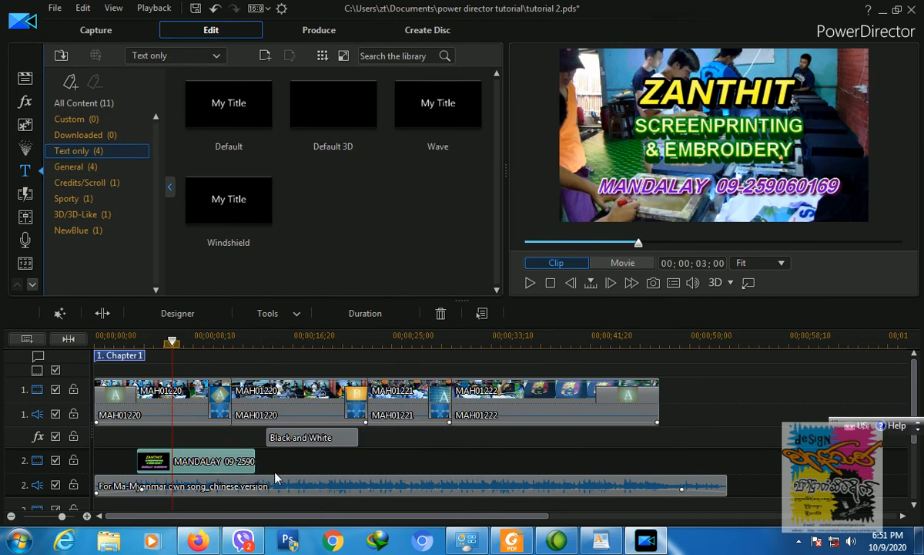
Step: Reopen the title in Title Designer and give ZANTHIT an Assembly Line starting effect
double_click(235, 462)
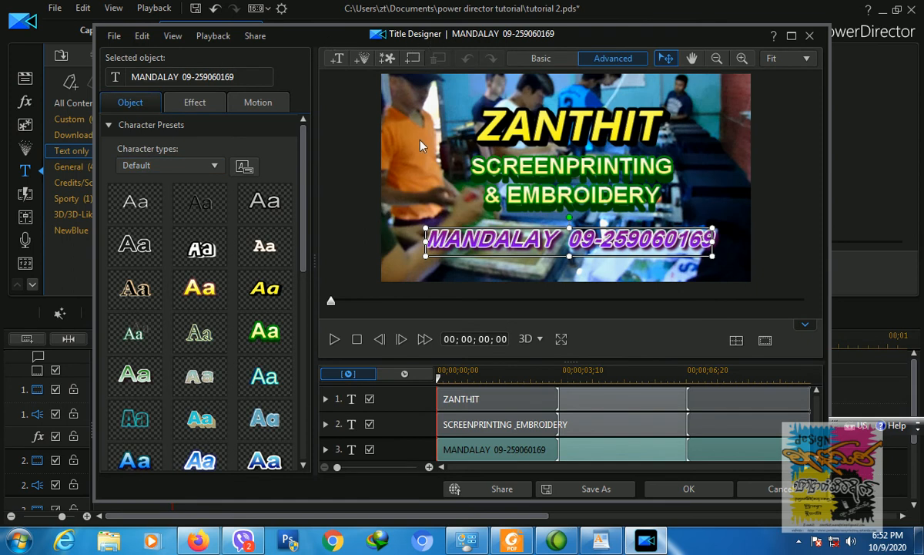
click(110, 125)
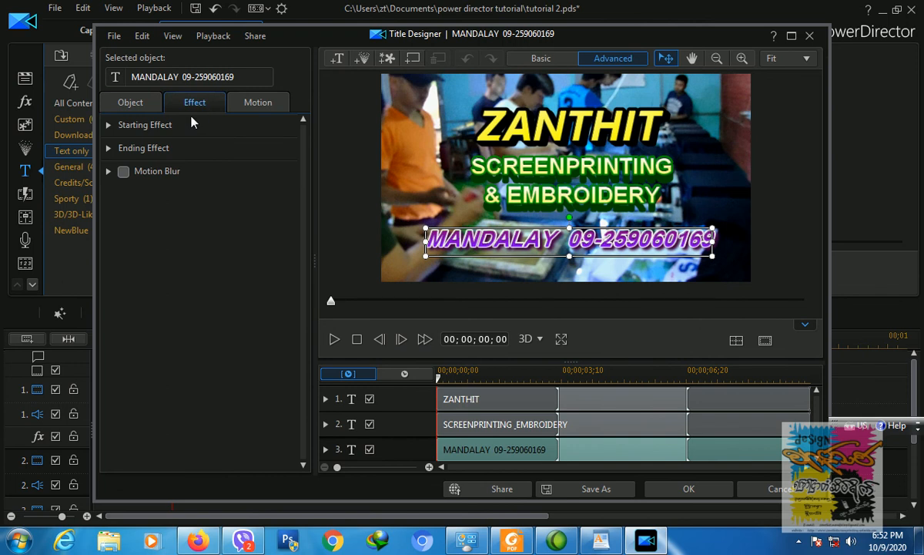
click(539, 116)
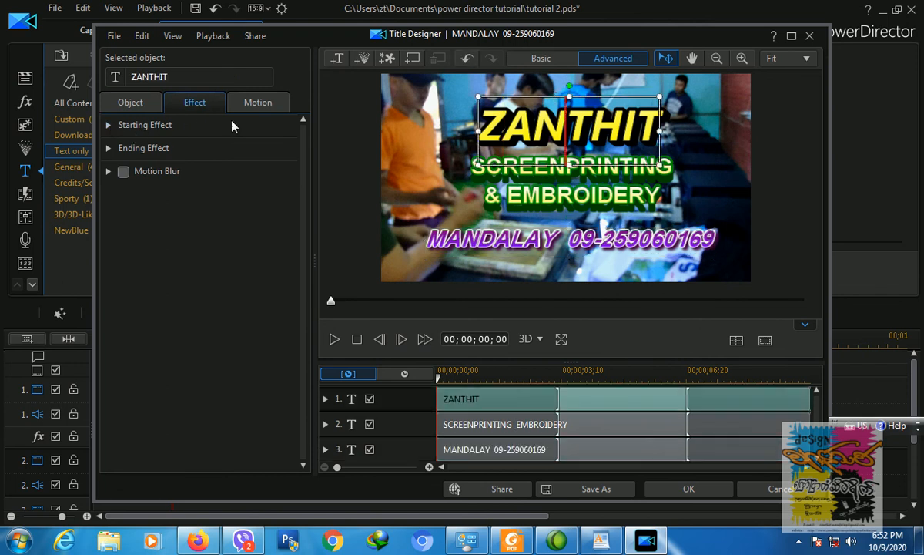
click(109, 126)
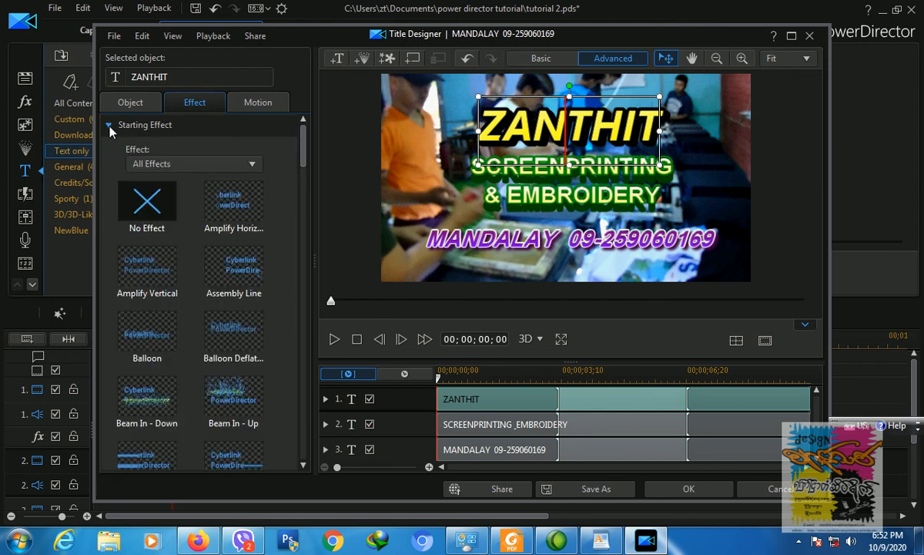
click(247, 271)
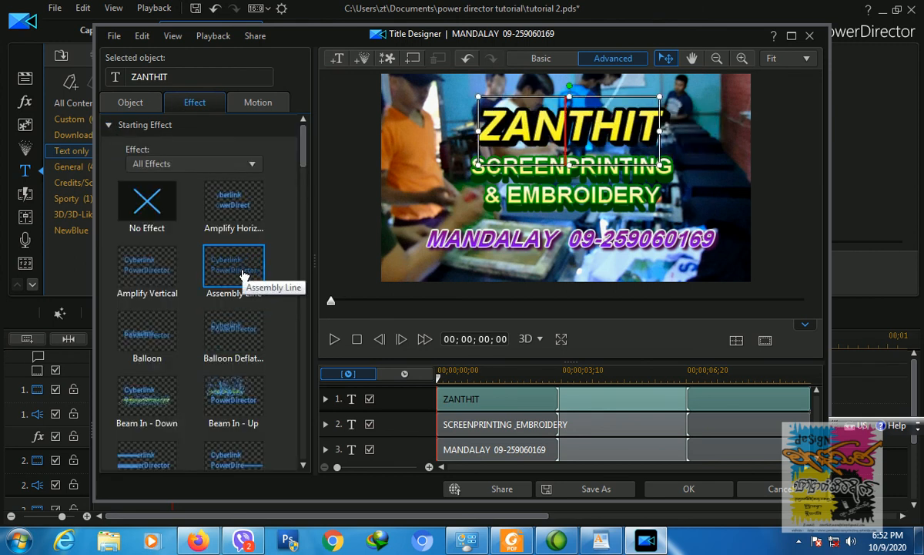
Step: After trying Beam Out - Down and Up, set ZANTHIT's ending effect to Roller Coaster
click(108, 125)
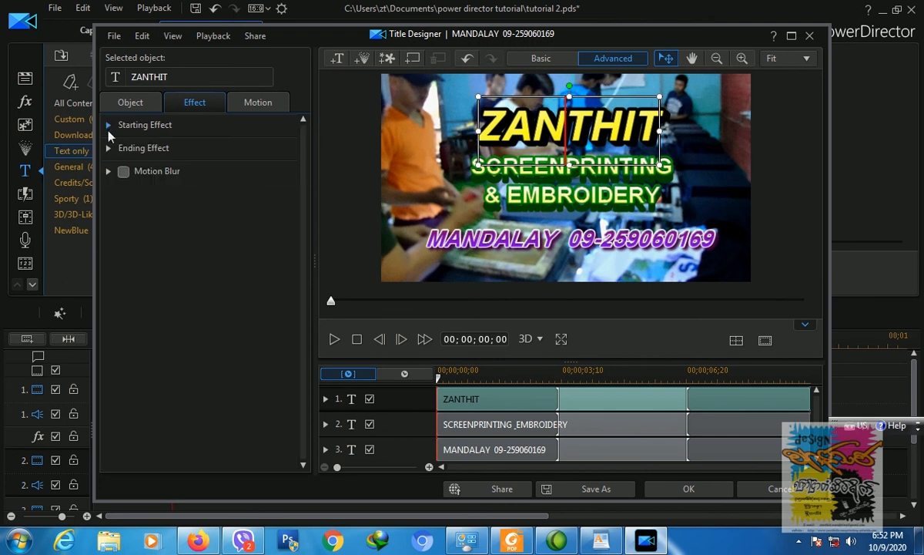
click(108, 148)
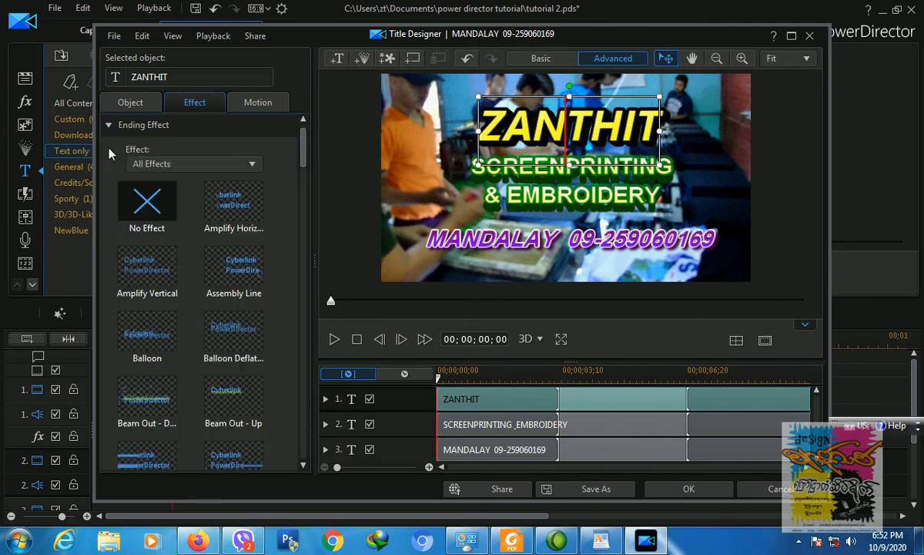
click(151, 402)
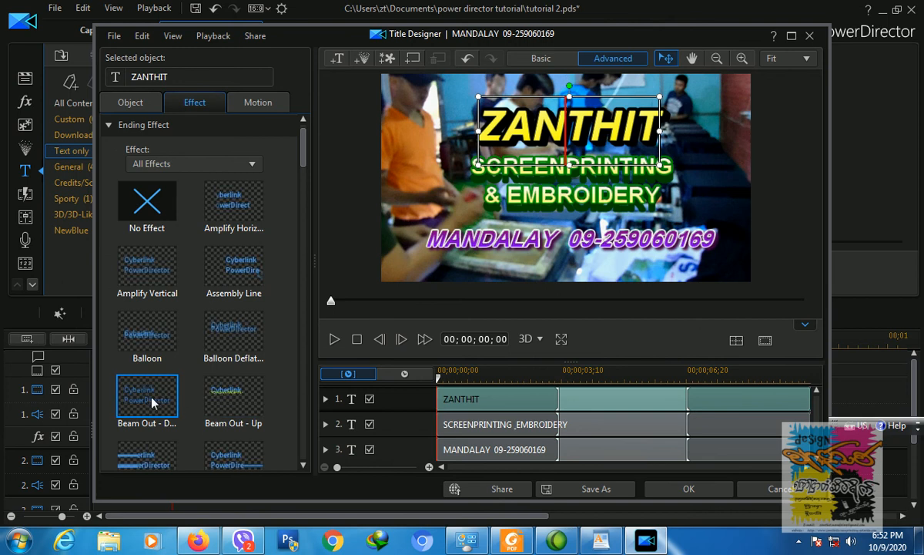
click(234, 402)
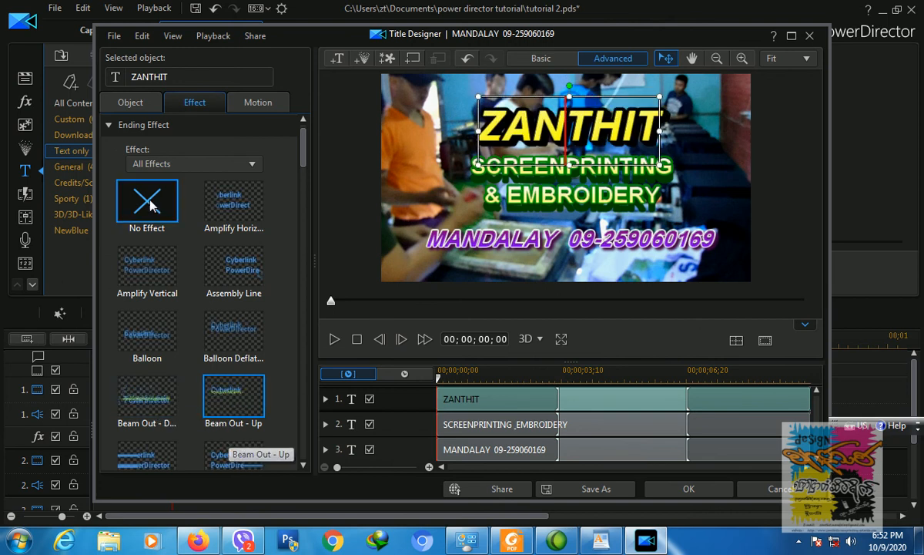
drag(304, 163, 300, 300)
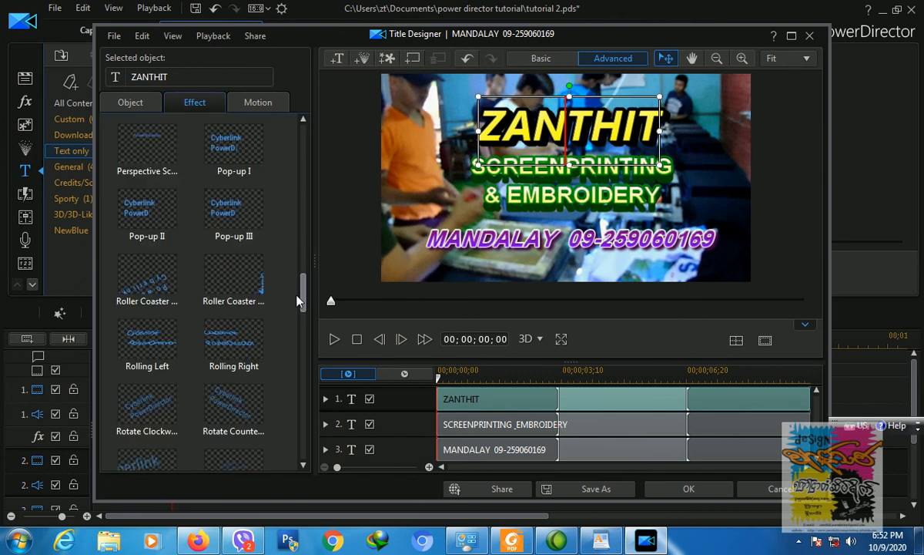
click(170, 286)
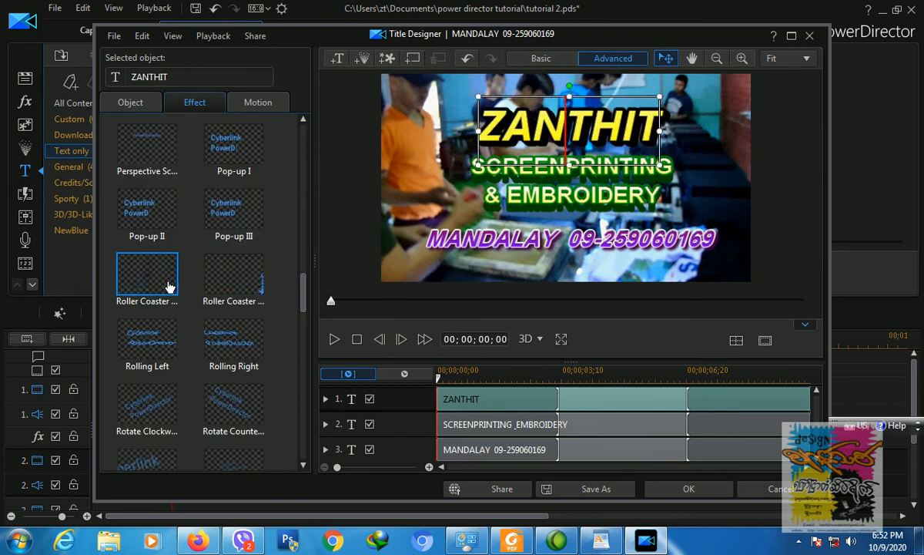
drag(301, 307, 300, 157)
click(109, 149)
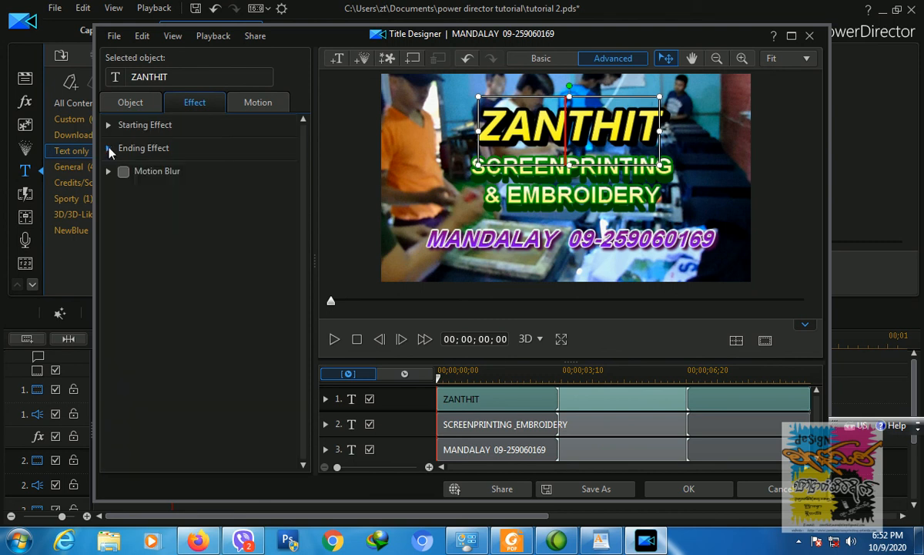
click(654, 189)
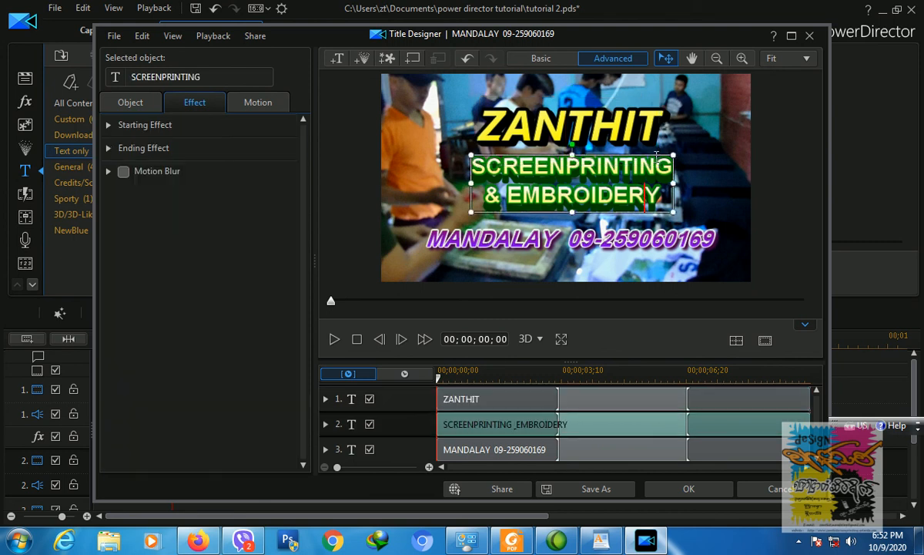
Step: Set SCREENPRINTING & EMBROIDERY's starting effect to Beam In - Down and ending effect to Beam Out - Up
click(110, 125)
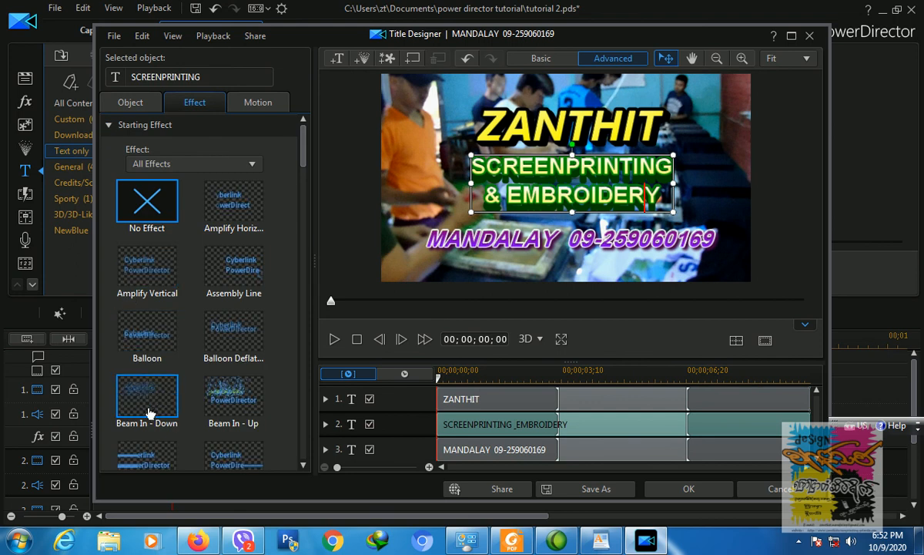
click(149, 379)
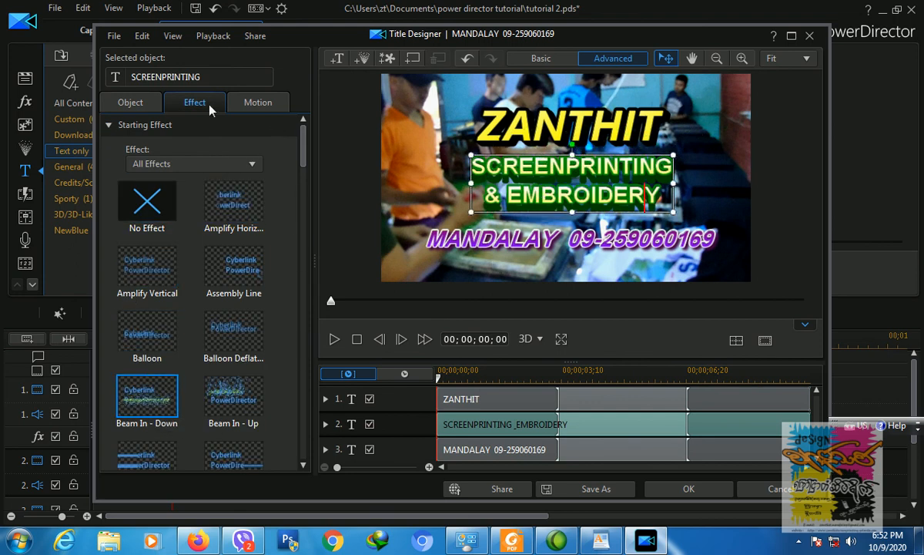
click(108, 125)
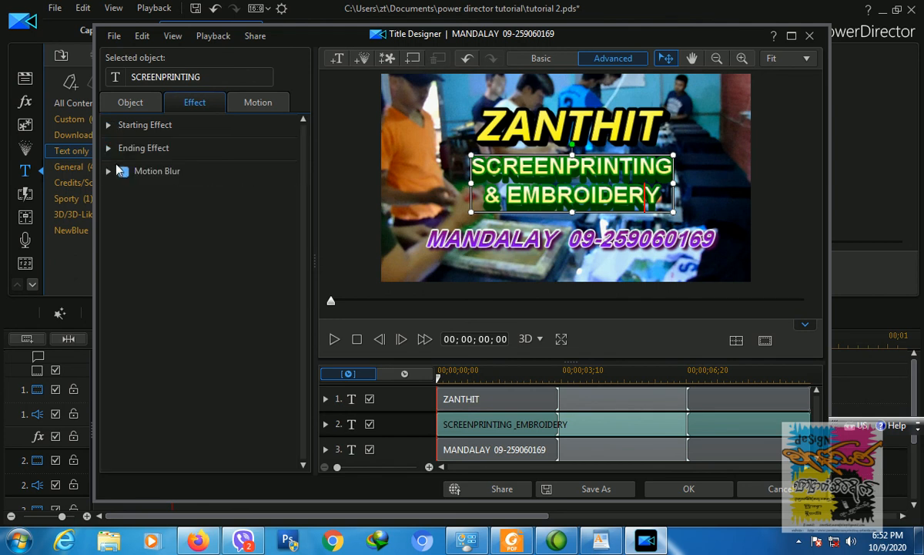
click(109, 148)
click(244, 422)
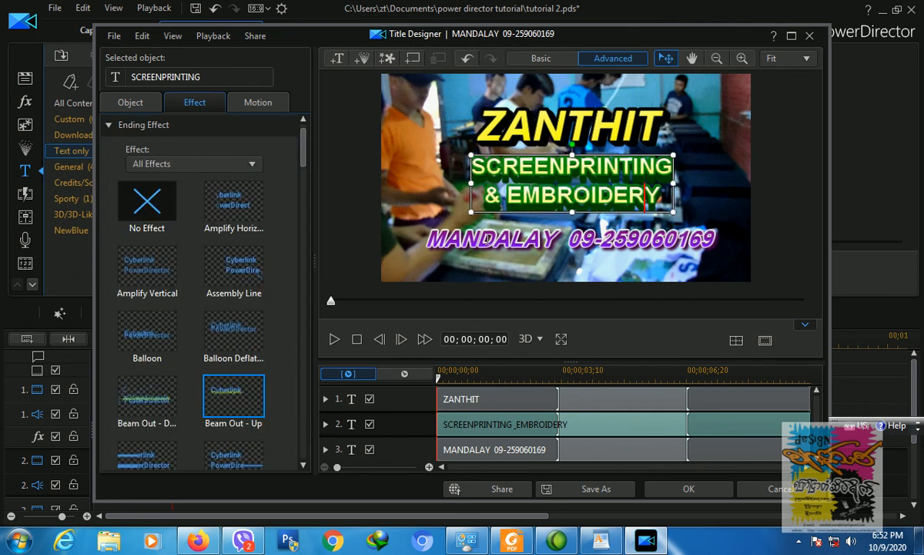
click(488, 239)
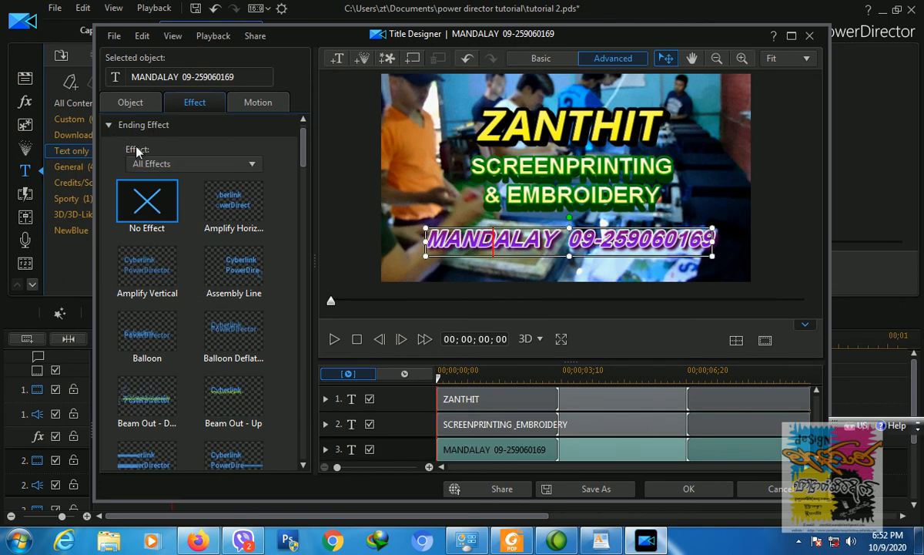
Step: Set MANDALAY's starting effect to Assembly Line and ending effect to Flocking, then close Title Designer
click(108, 125)
click(109, 124)
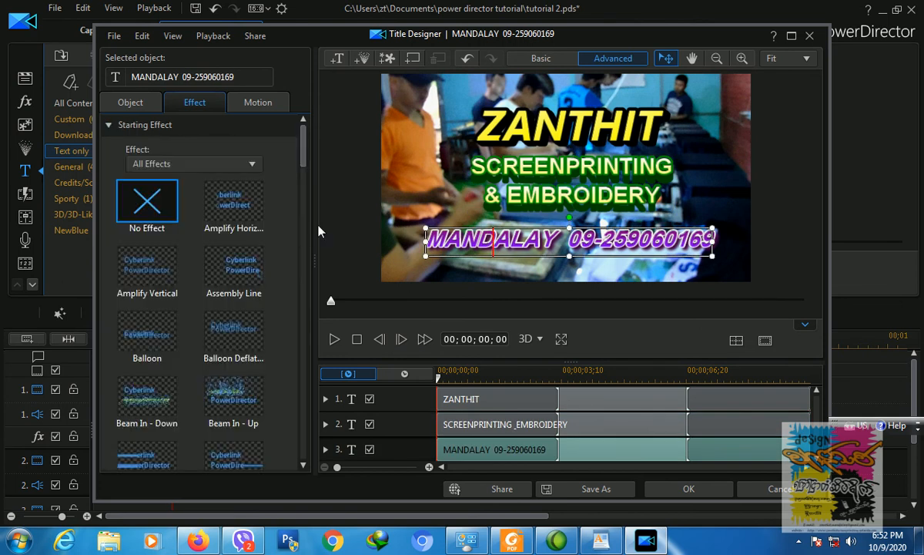
click(235, 269)
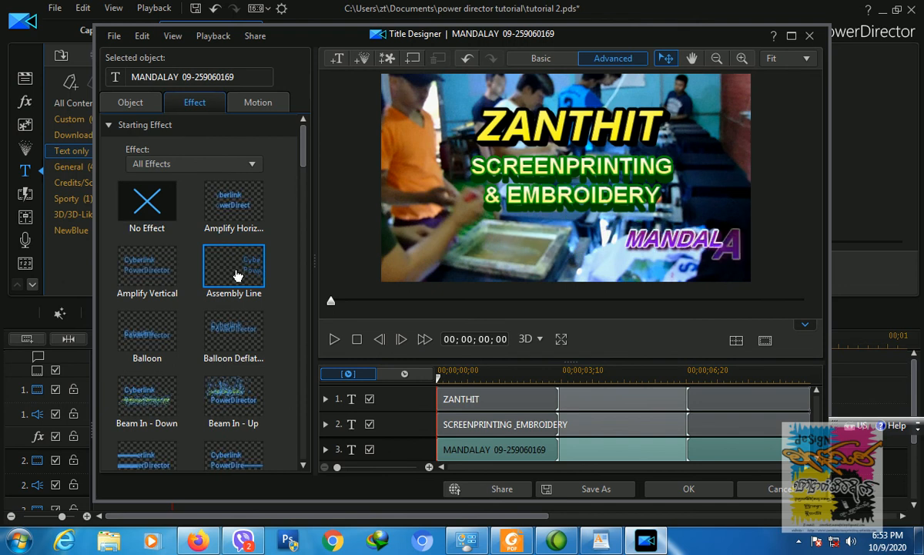
click(109, 125)
click(109, 146)
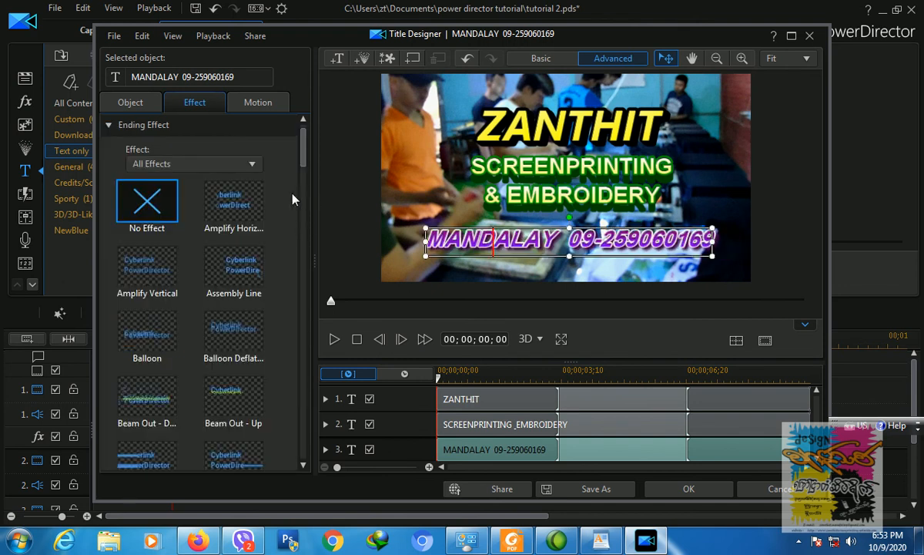
scroll(278, 193, down, 5)
click(162, 300)
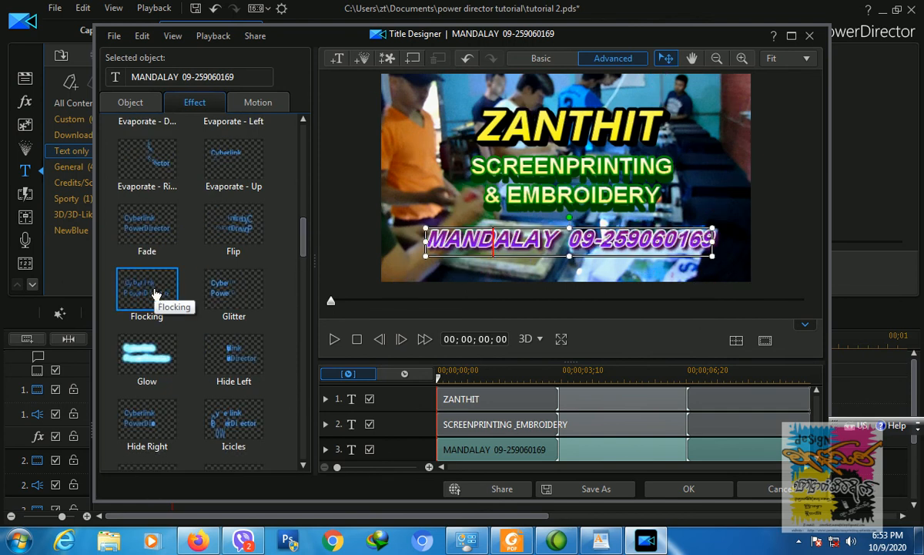
click(673, 490)
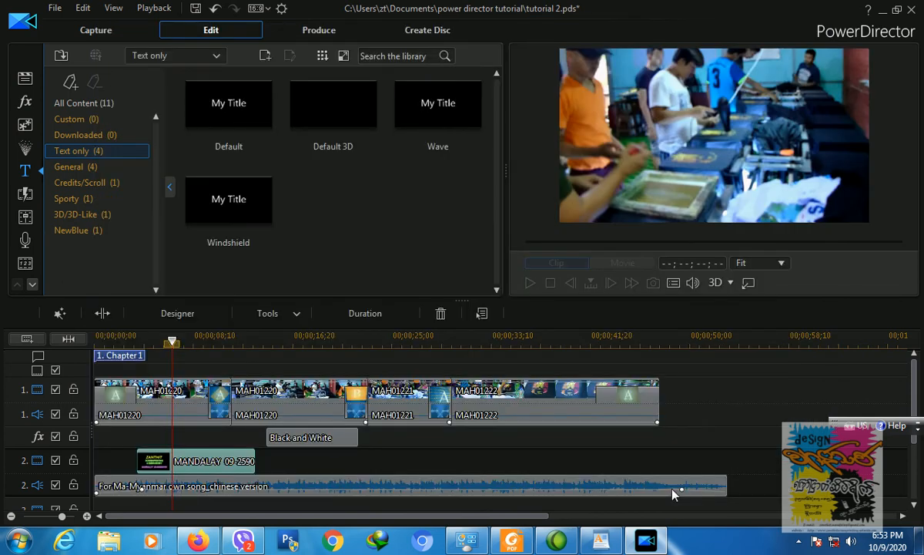
Step: Play the preview from the start to check the title animations
click(138, 336)
click(530, 283)
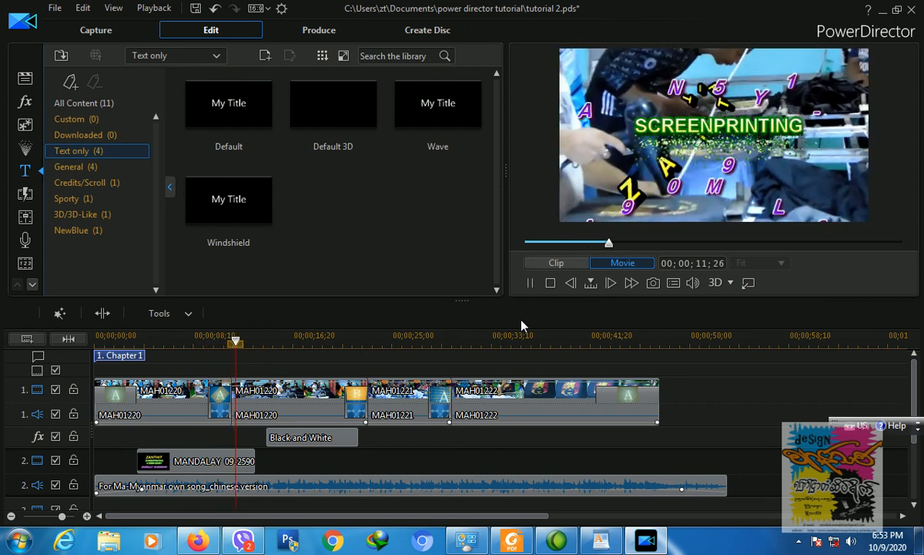
click(549, 283)
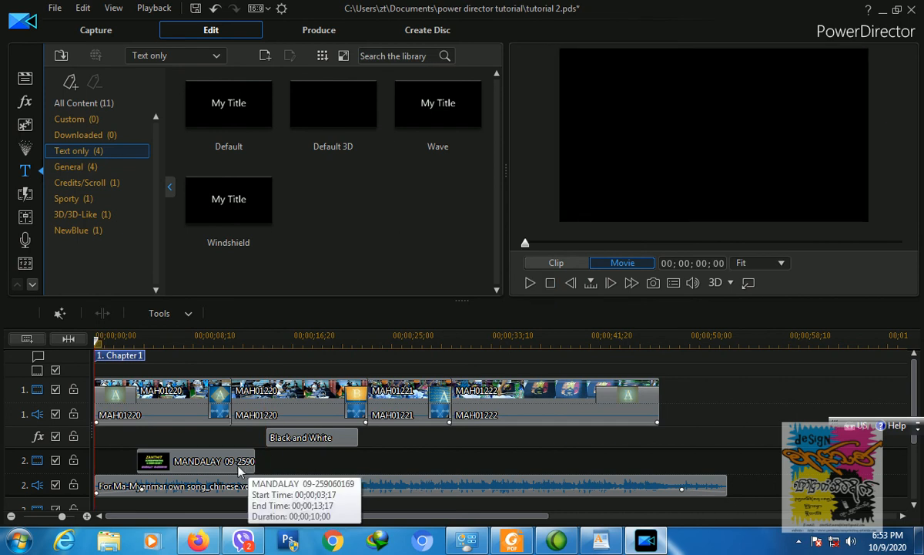
Step: Extend the MANDALAY title clip on track 2 to a 00;00;14;04 duration
click(254, 462)
drag(255, 462, 310, 468)
click(143, 339)
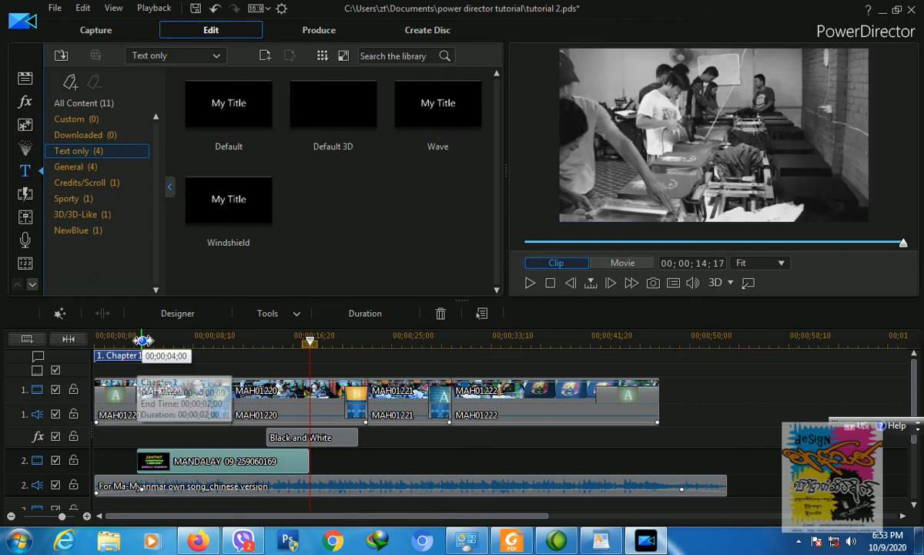
click(530, 283)
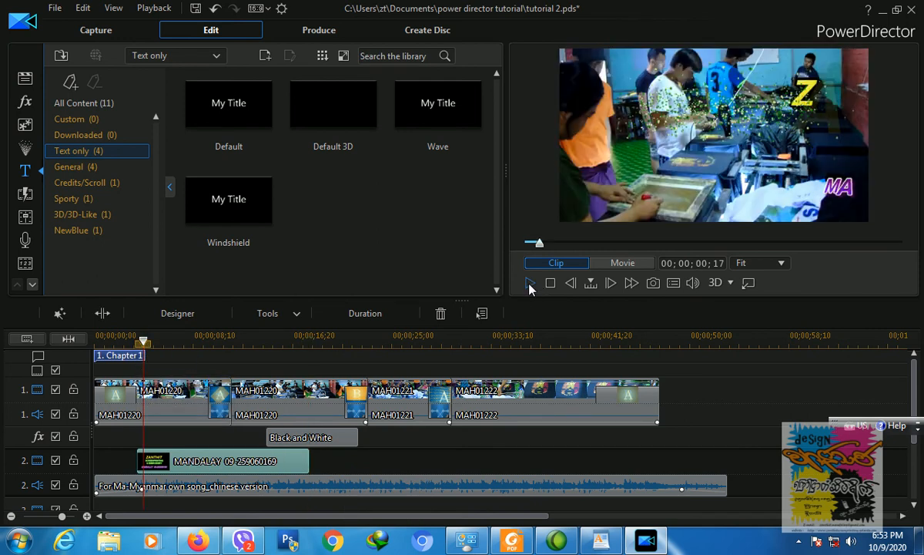
click(530, 282)
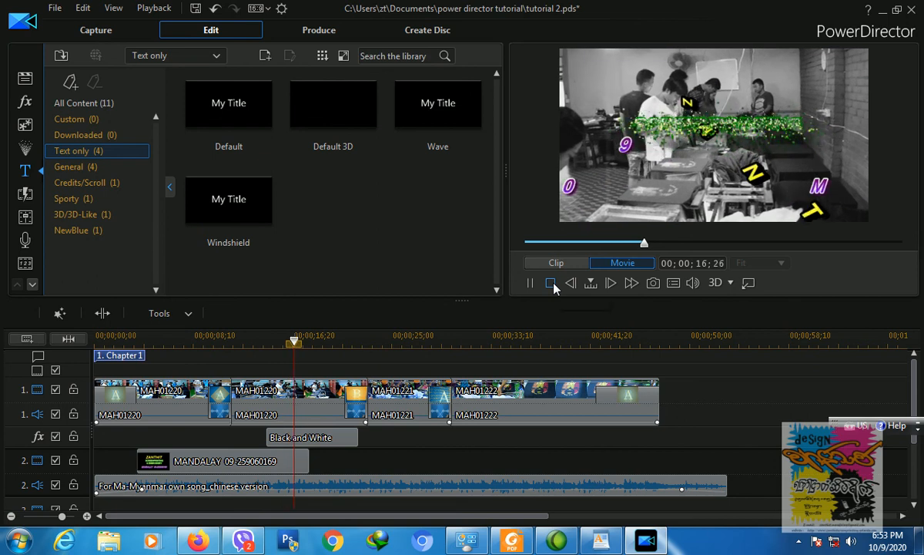
click(551, 284)
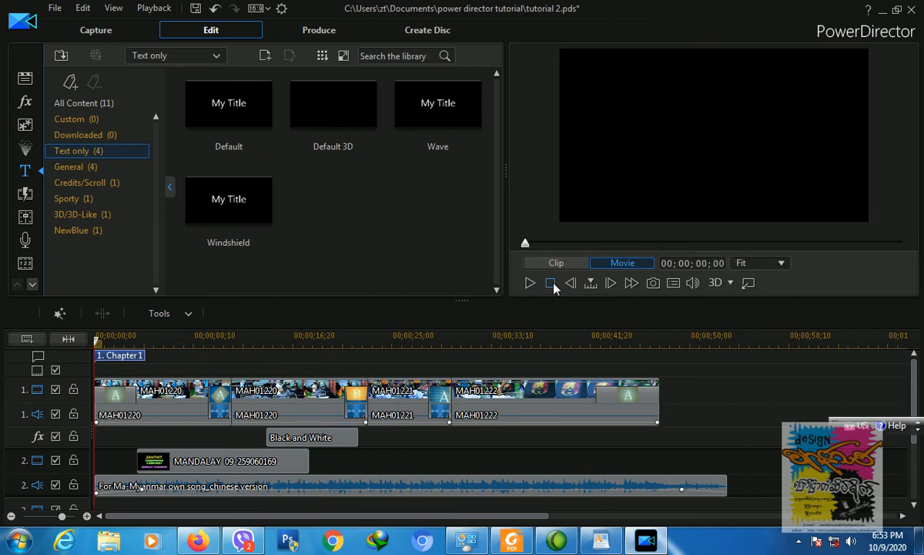